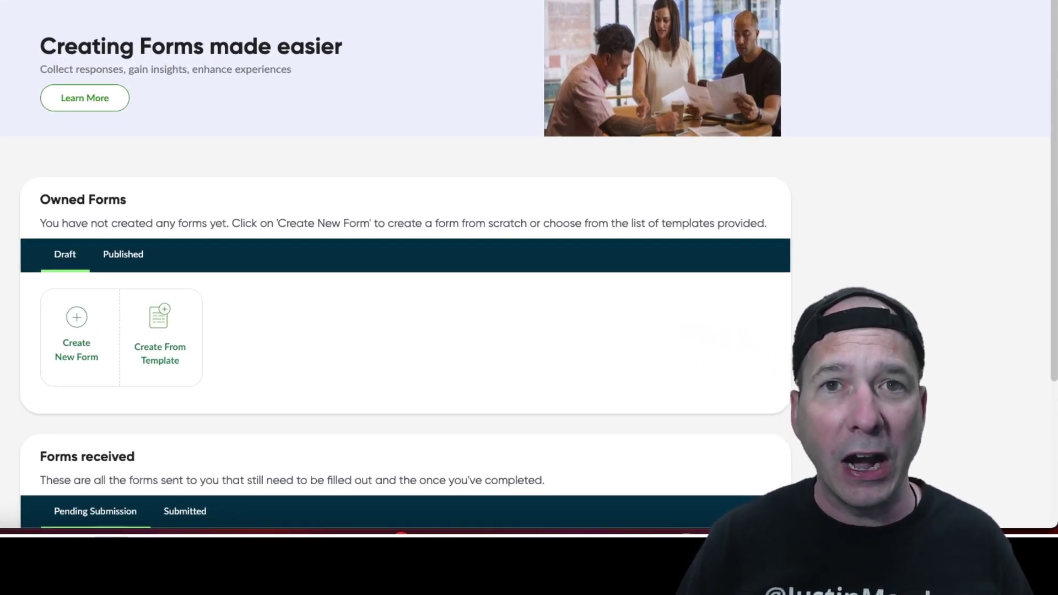
# Open the received form Demo for The YouTube that is pending submission
pyautogui.scroll(-3, 31, 288)
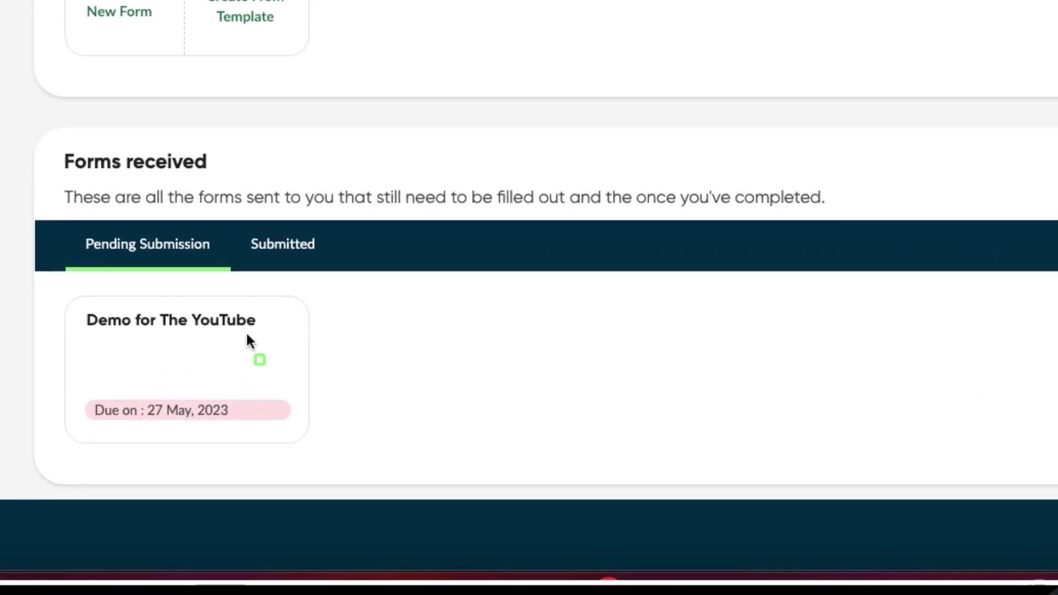
pyautogui.moveTo(28, 209); pyautogui.dragTo(392, 477)
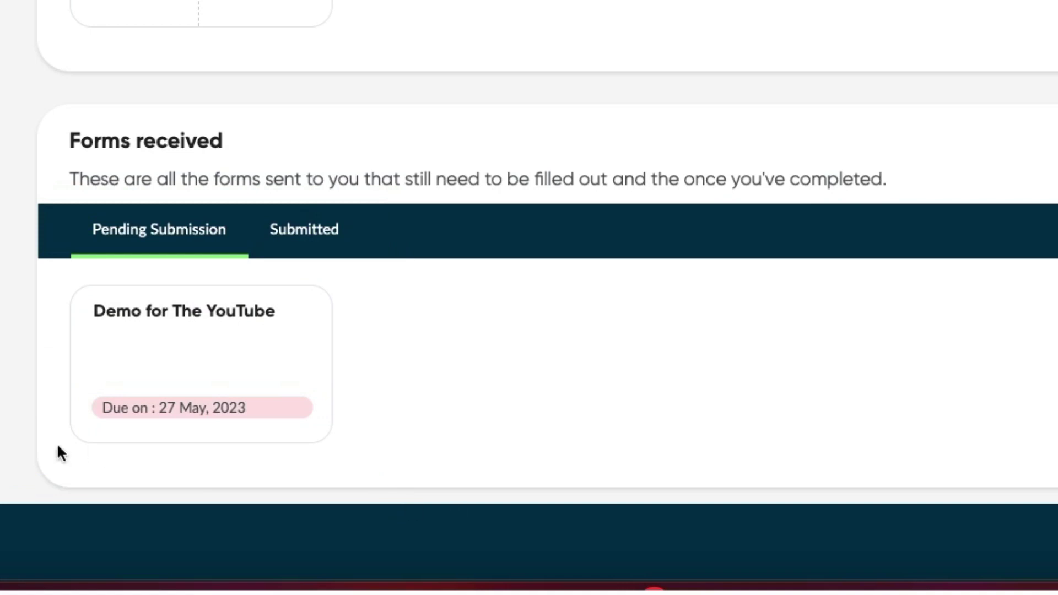
pyautogui.click(158, 362)
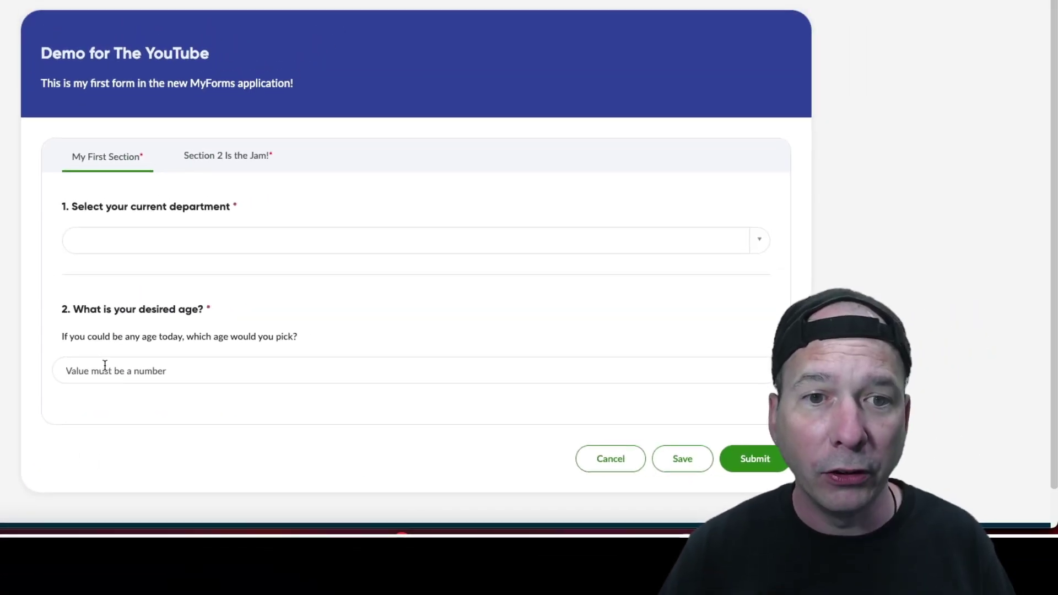
# Answer the first section with Corporate as the current department and 24 as the desired age
pyautogui.click(143, 252)
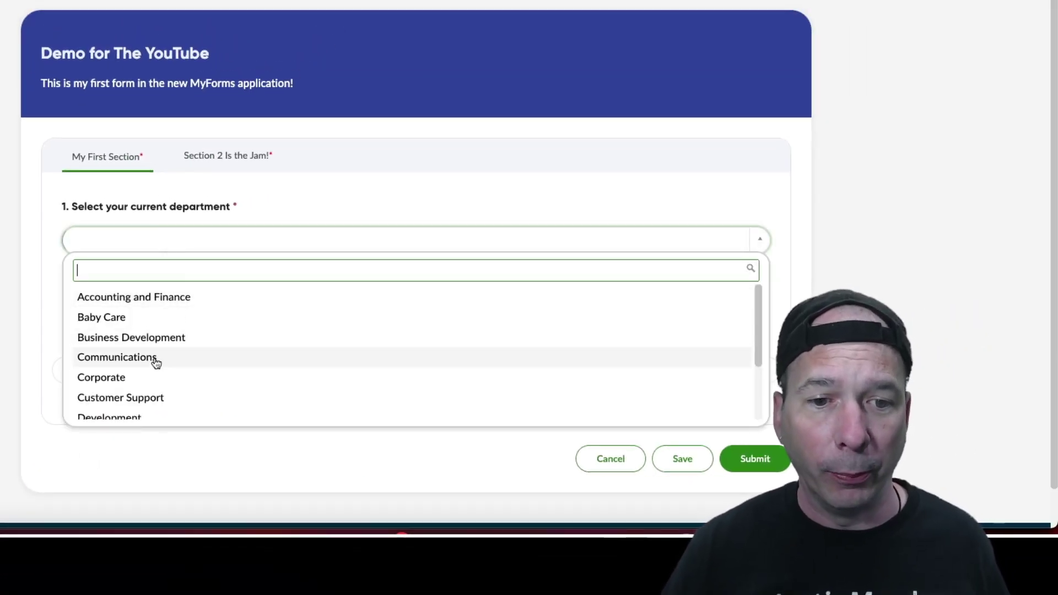
pyautogui.click(146, 375)
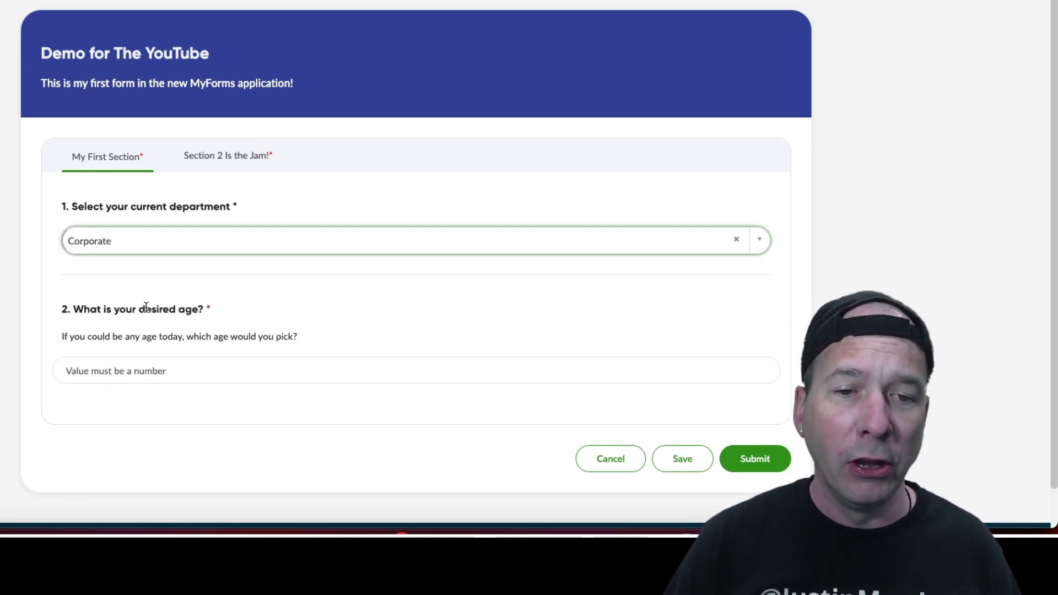
pyautogui.click(140, 363)
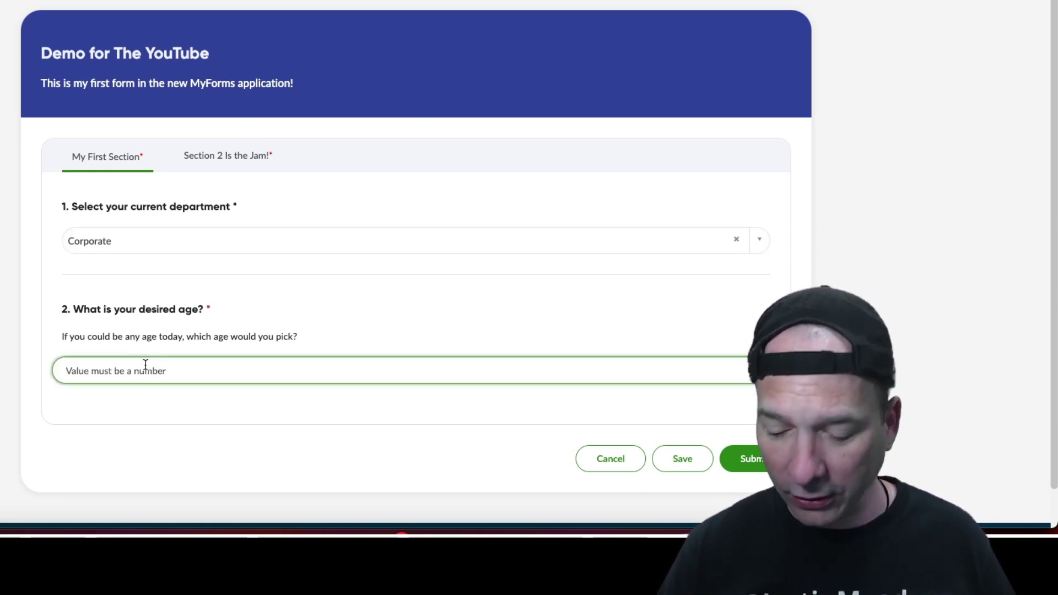
pyautogui.write('24')
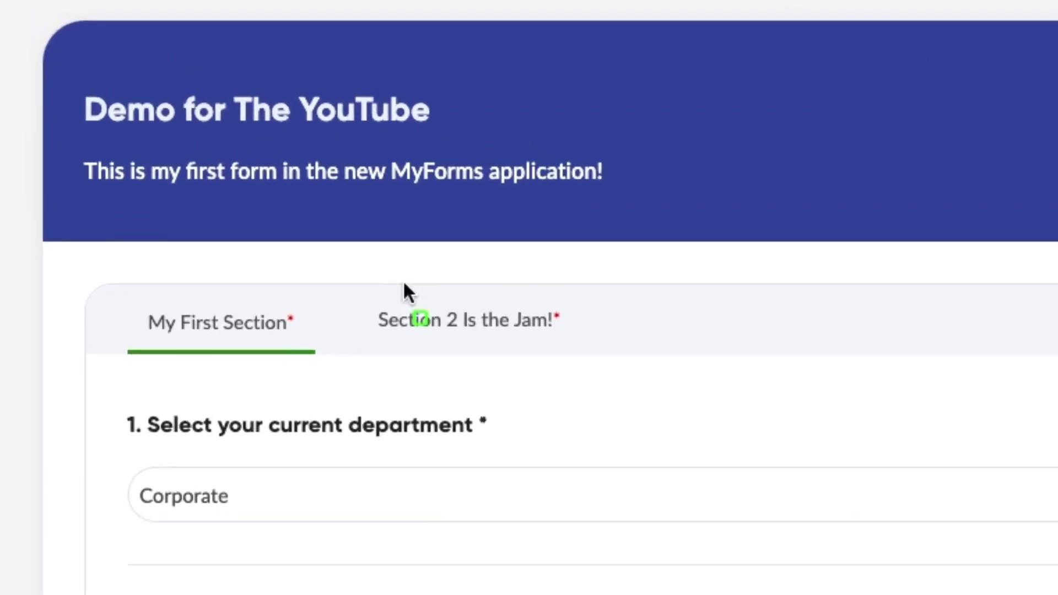
# Rate the experience as Excellent in Section 2 Is the Jam! and submit the form, confirming the submission
pyautogui.moveTo(81, 266)
pyautogui.mouseDown()
pyautogui.moveTo(640, 446)
pyautogui.moveTo(646, 399)
pyautogui.mouseUp()
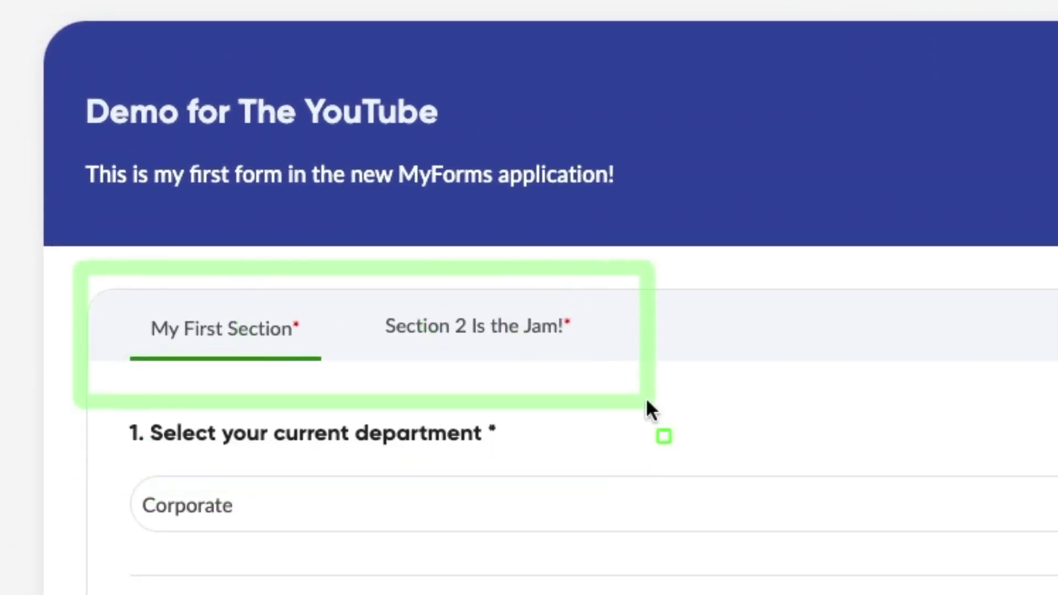
pyautogui.press('Escape')
pyautogui.click(431, 333)
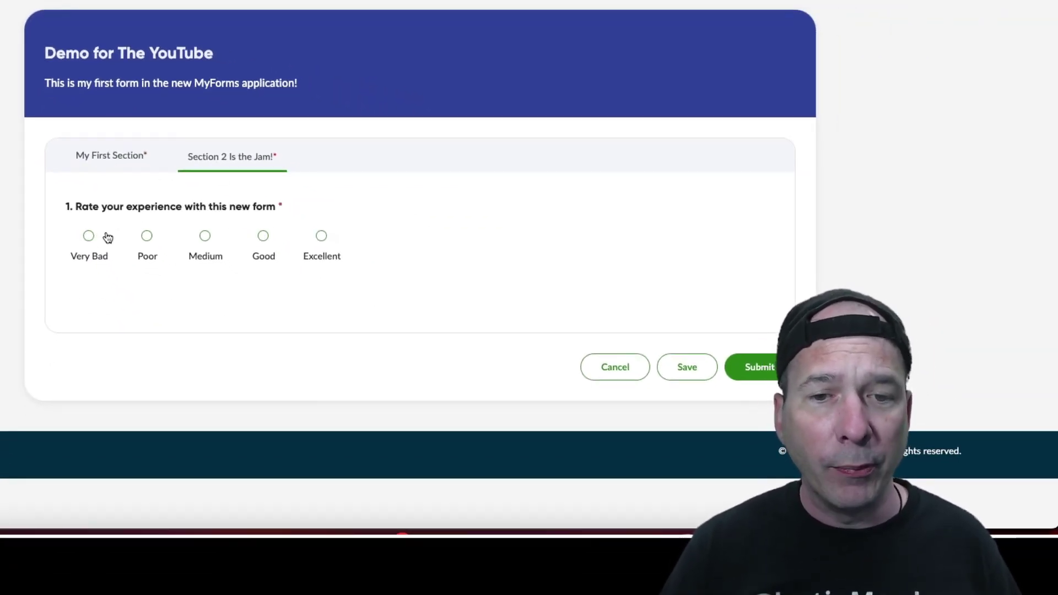
pyautogui.click(322, 237)
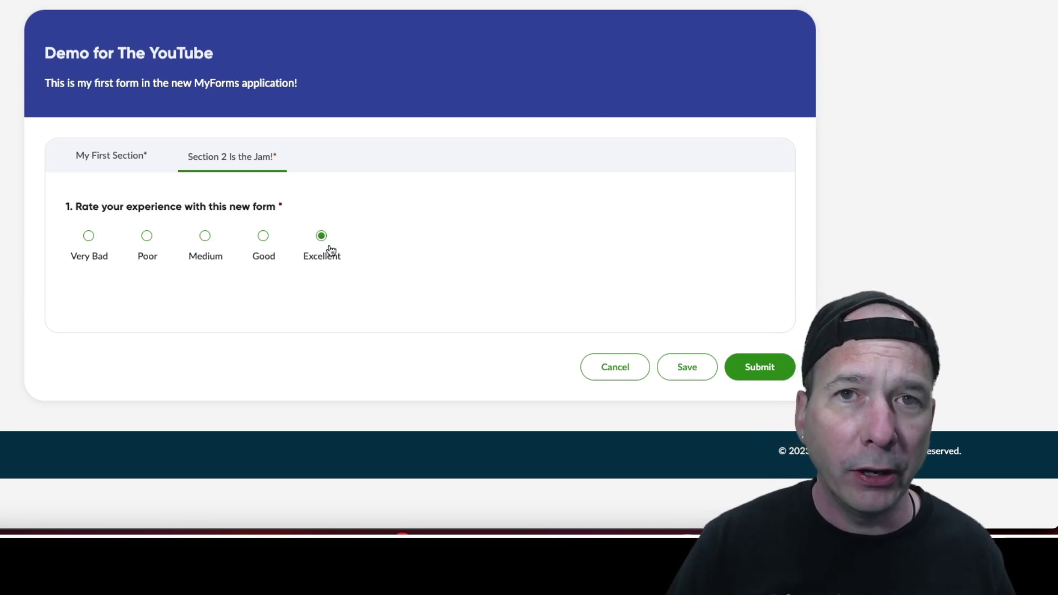
pyautogui.click(744, 368)
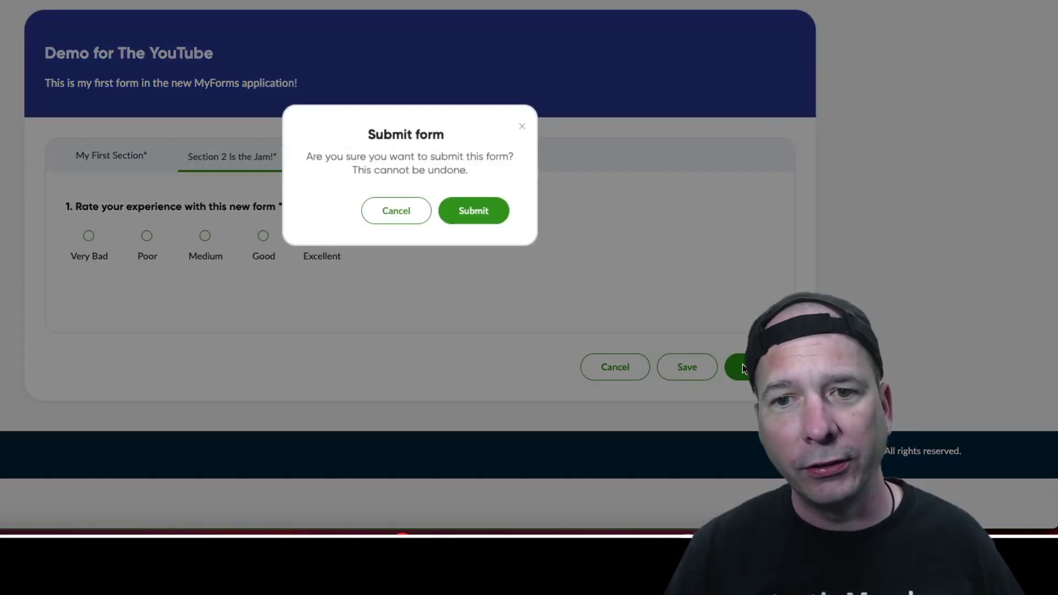
pyautogui.click(466, 209)
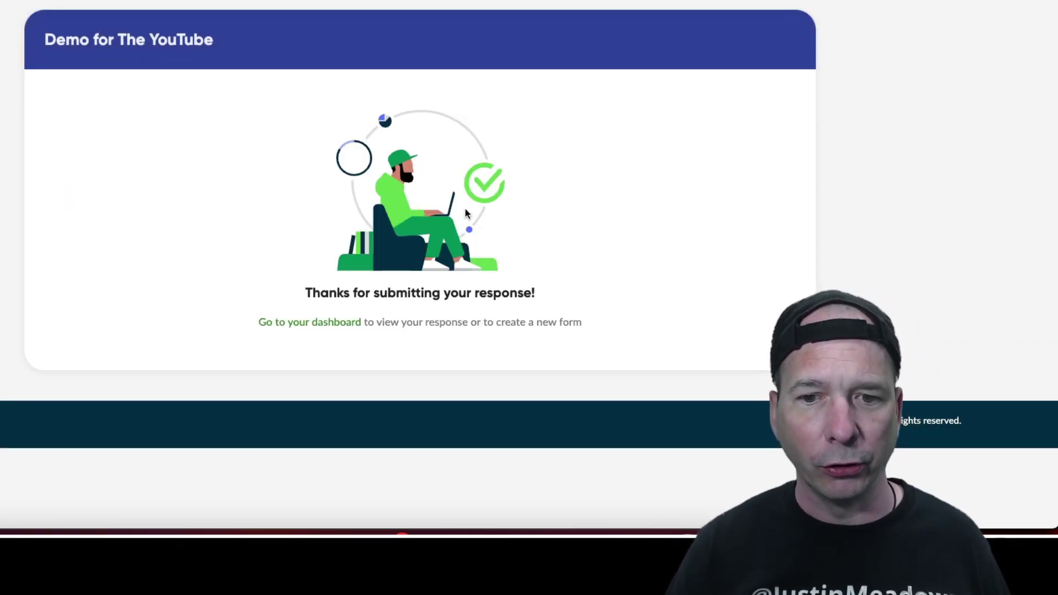
# Return to the dashboard and review the answers in the submitted Demo for The YouTube form, then leave it
pyautogui.click(307, 326)
pyautogui.scroll(-2, 315, 323)
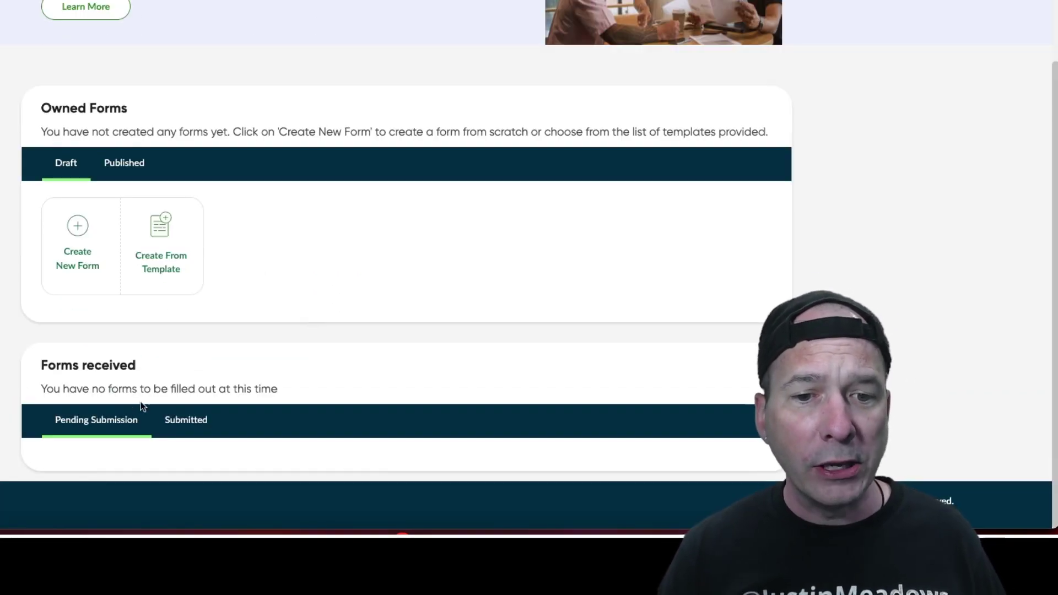
pyautogui.click(185, 419)
pyautogui.scroll(-2, 177, 425)
pyautogui.click(110, 384)
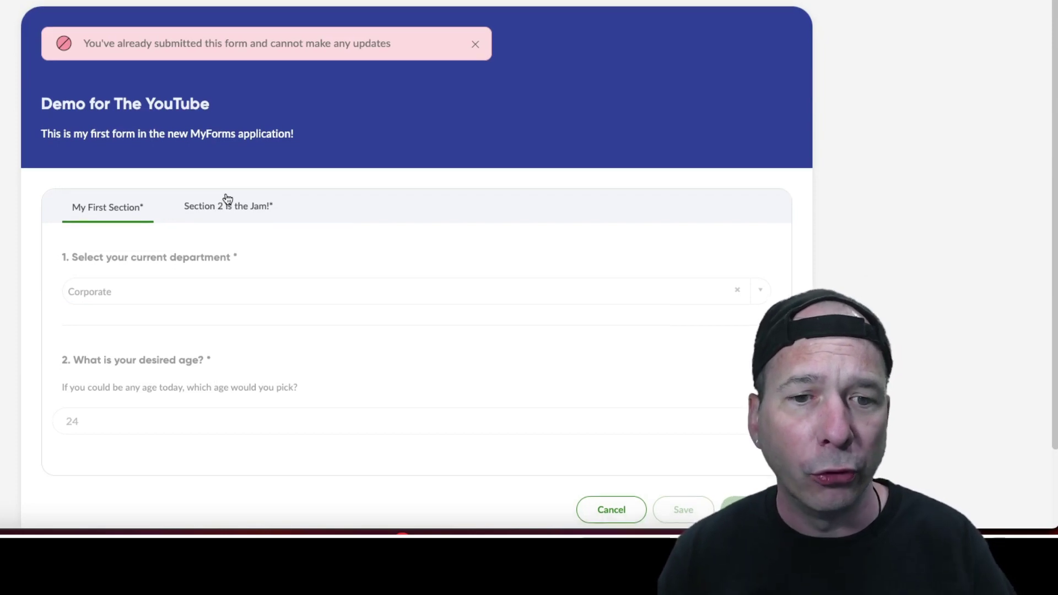
pyautogui.scroll(-2, 229, 204)
pyautogui.scroll(2, 229, 204)
pyautogui.scroll(-2, 567, 335)
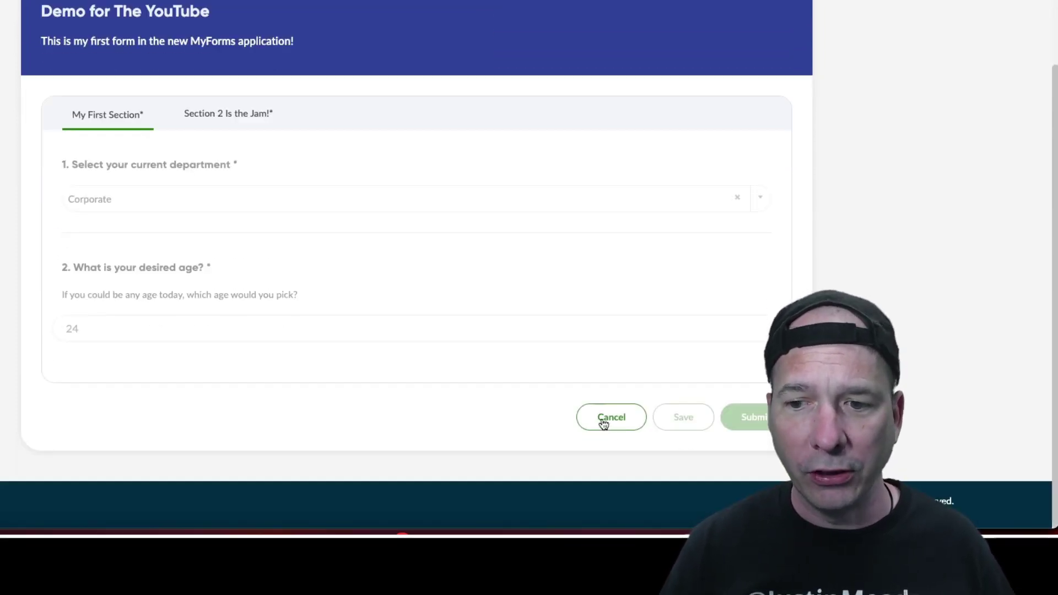
pyautogui.click(607, 419)
pyautogui.scroll(-1, 184, 314)
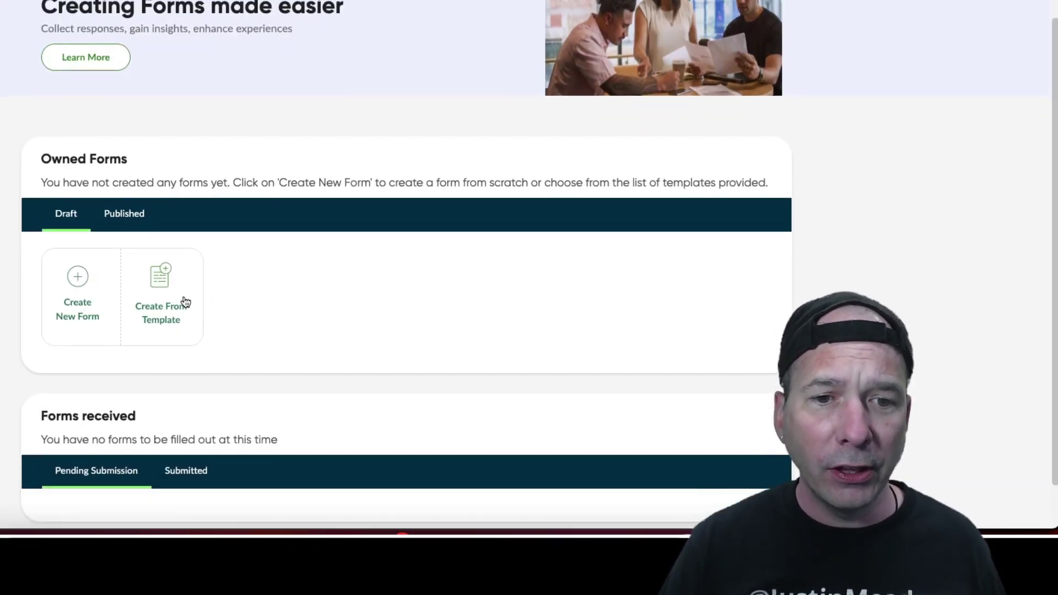
# End the user impersonation in ServiceNow to return to the administrator account
pyautogui.click(98, 269)
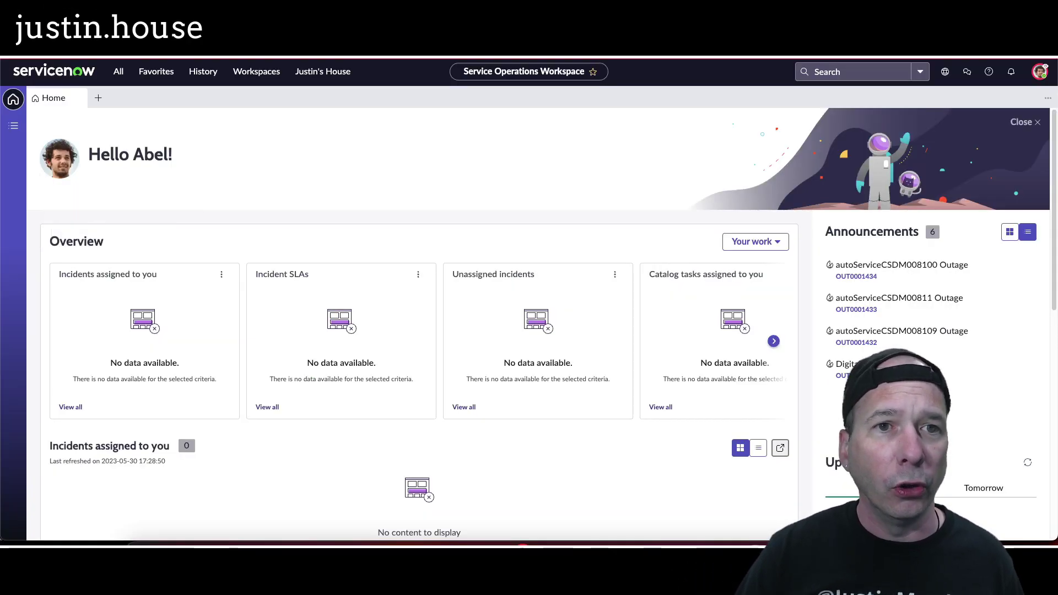
pyautogui.click(1040, 71)
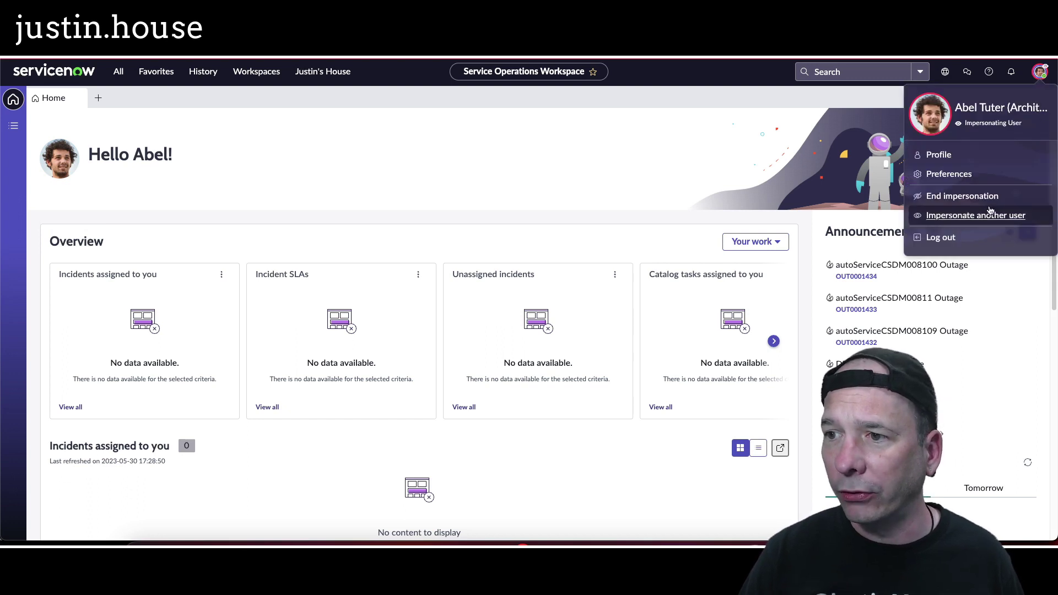
pyautogui.click(971, 197)
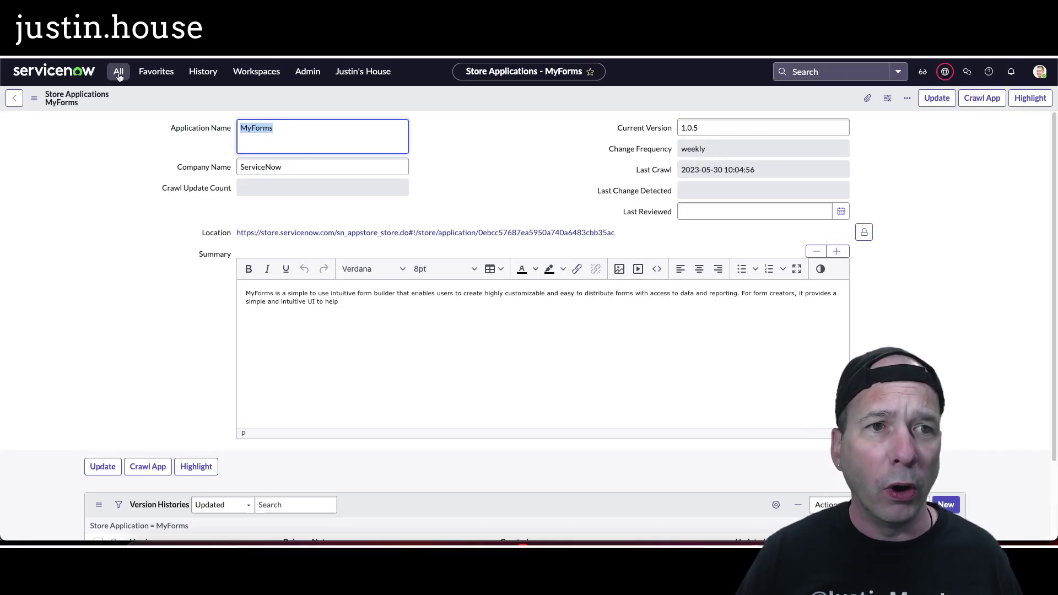
# Find the MyForms dashboard by filtering for "myforms" and create a form from the template This is my first template
pyautogui.click(119, 75)
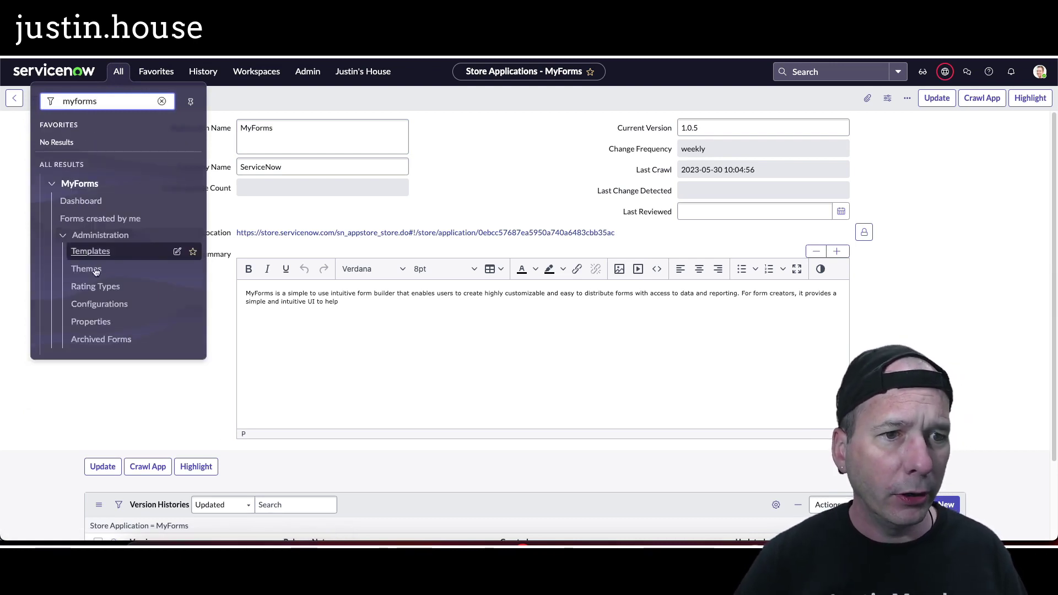
pyautogui.click(86, 206)
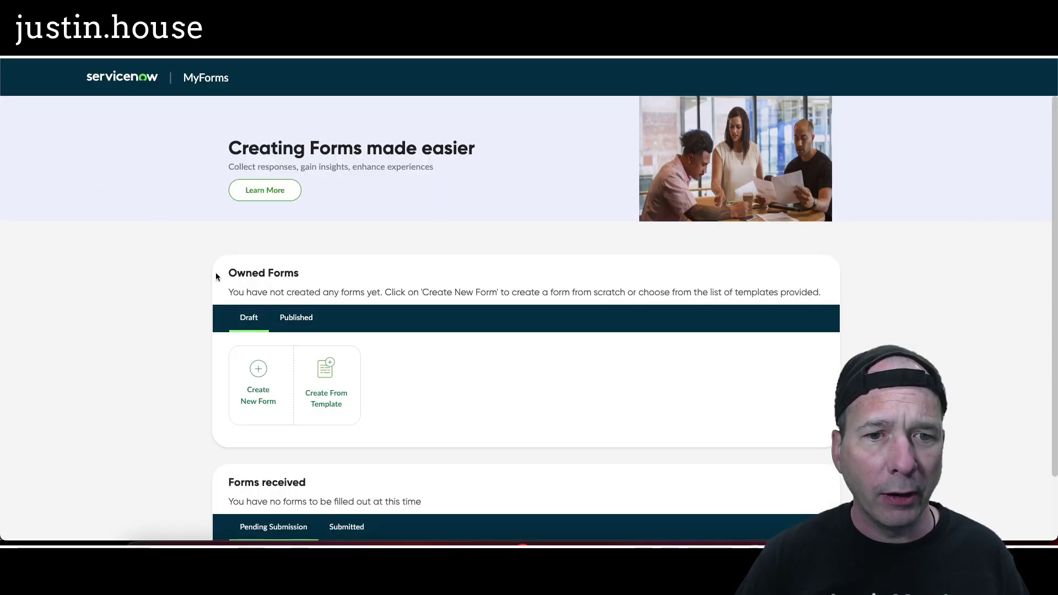
pyautogui.click(325, 387)
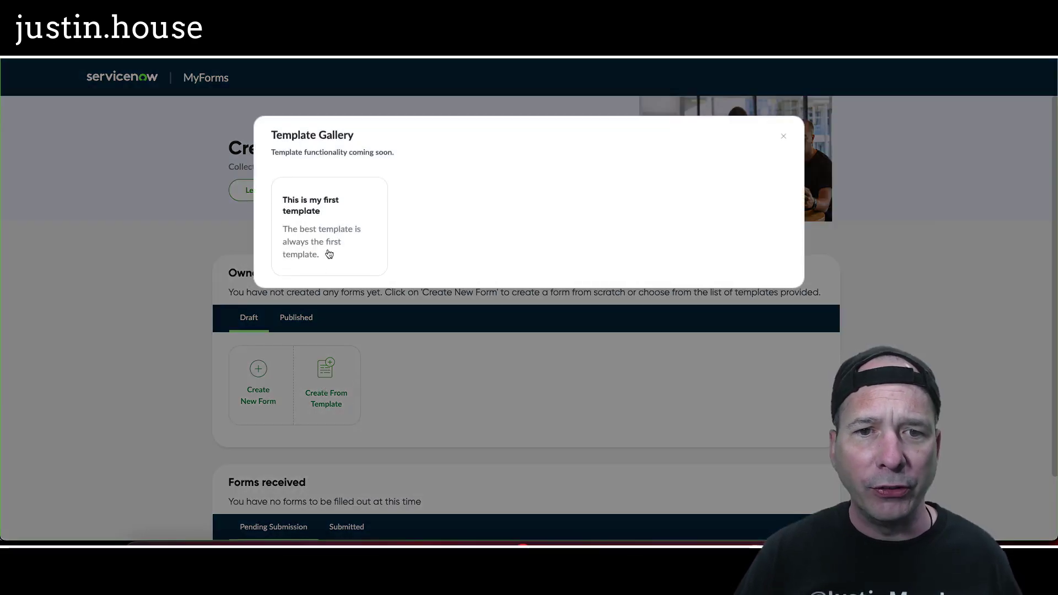
pyautogui.click(315, 229)
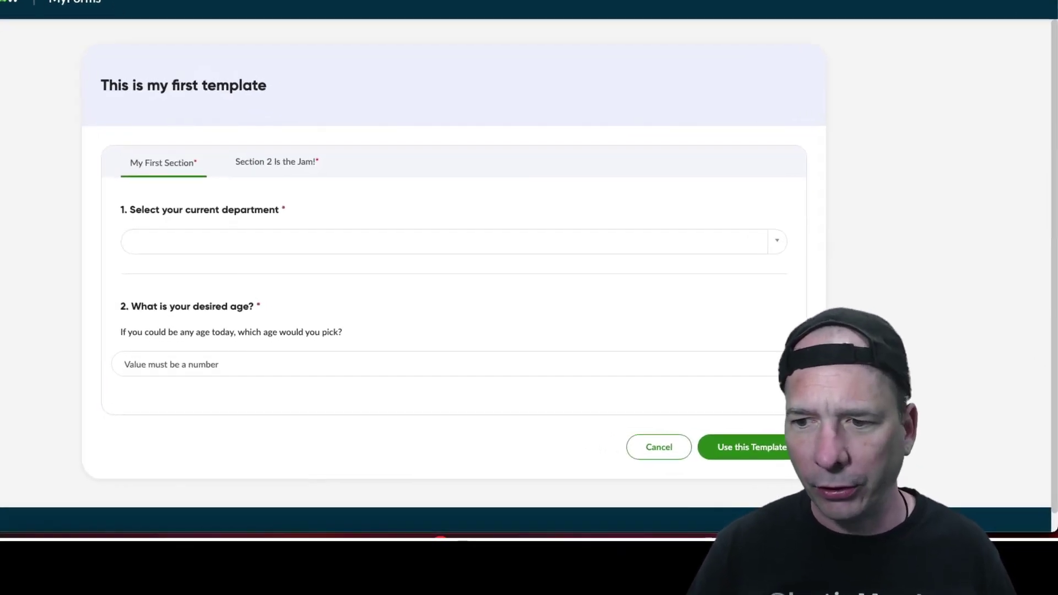
pyautogui.click(744, 447)
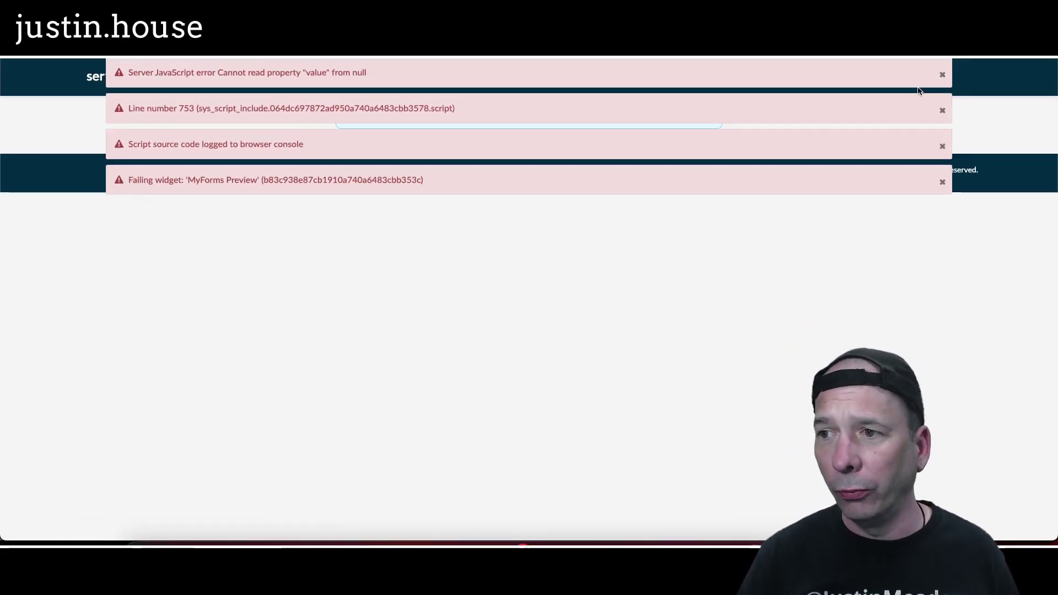
# Dismiss the messages and open the draft Copy of This is my first template from the owned forms
pyautogui.click(943, 77)
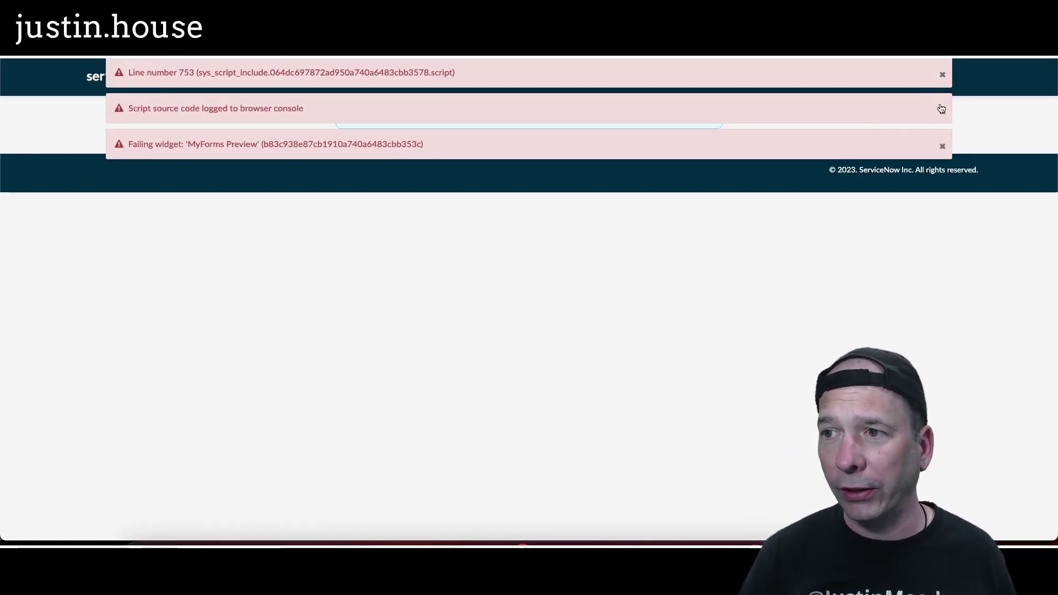
pyautogui.click(942, 109)
pyautogui.click(942, 75)
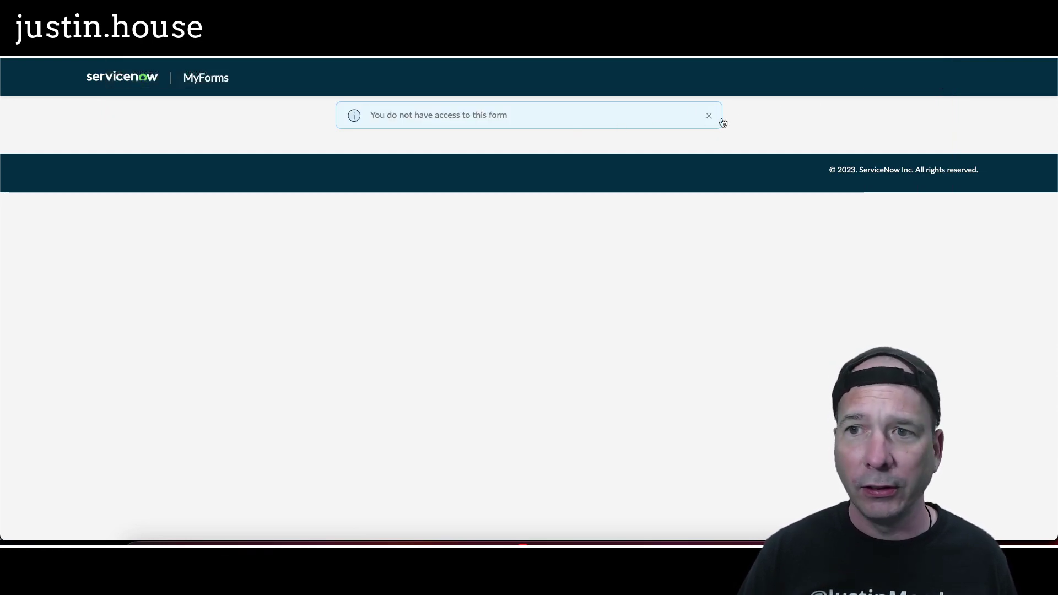
pyautogui.click(709, 117)
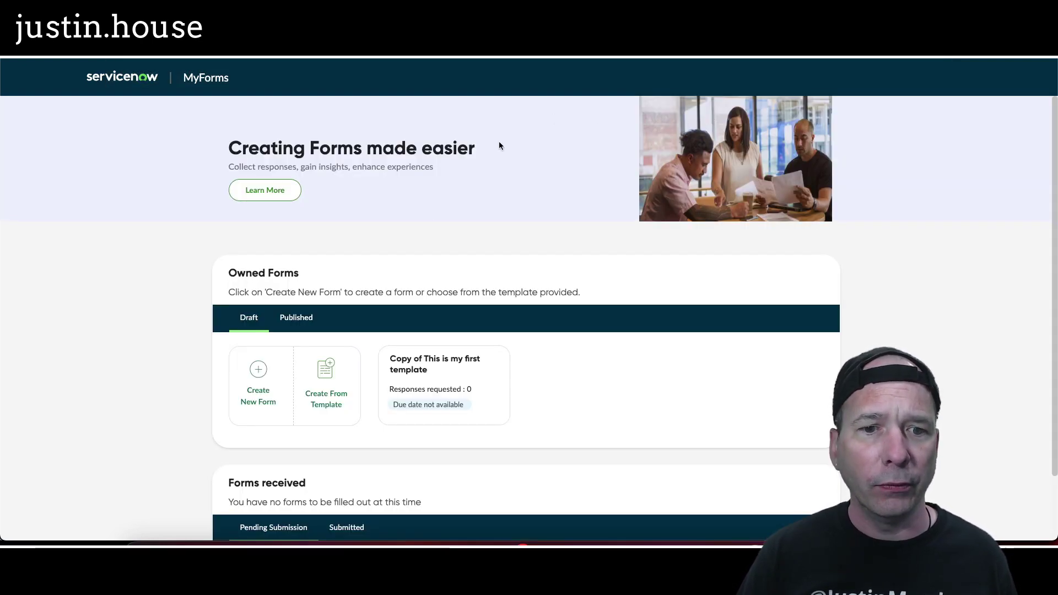
pyautogui.click(433, 361)
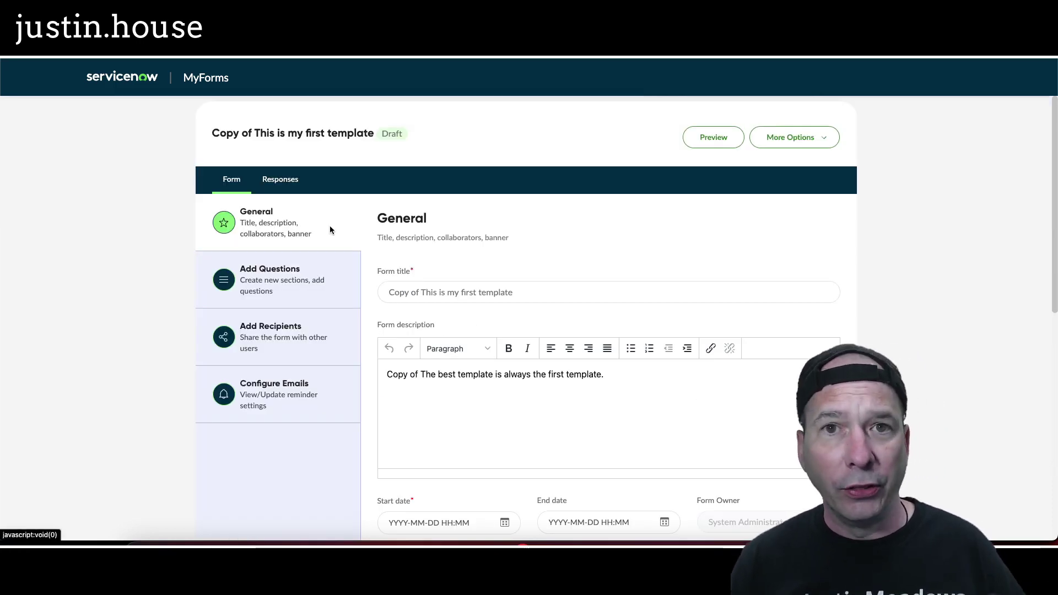
# Examine the draft form's general settings, banner customization, questions, recipients, additional options and email configuration
pyautogui.click(288, 327)
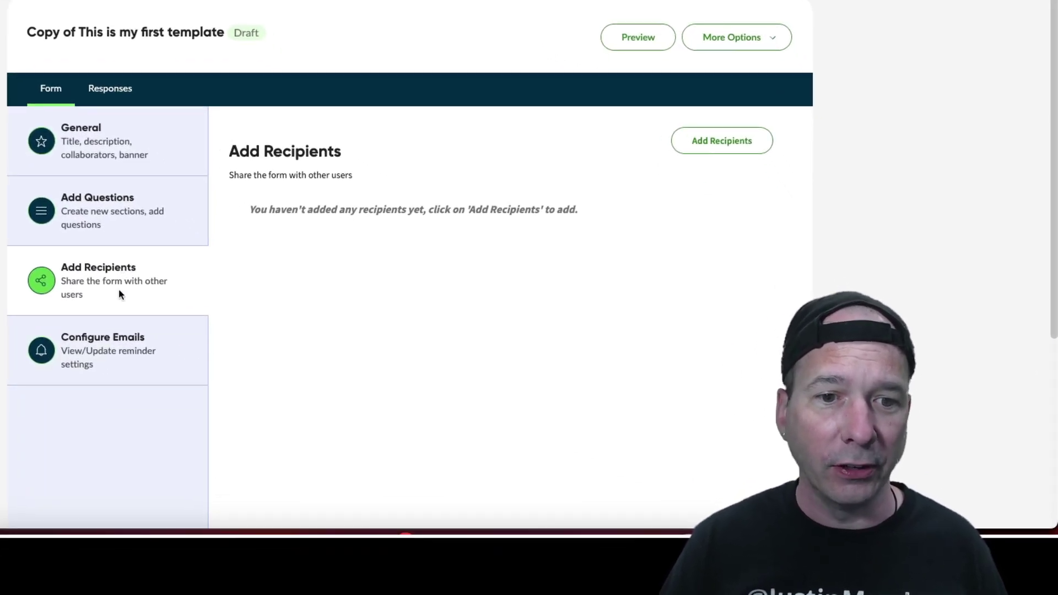
pyautogui.click(117, 158)
pyautogui.scroll(-7, 282, 240)
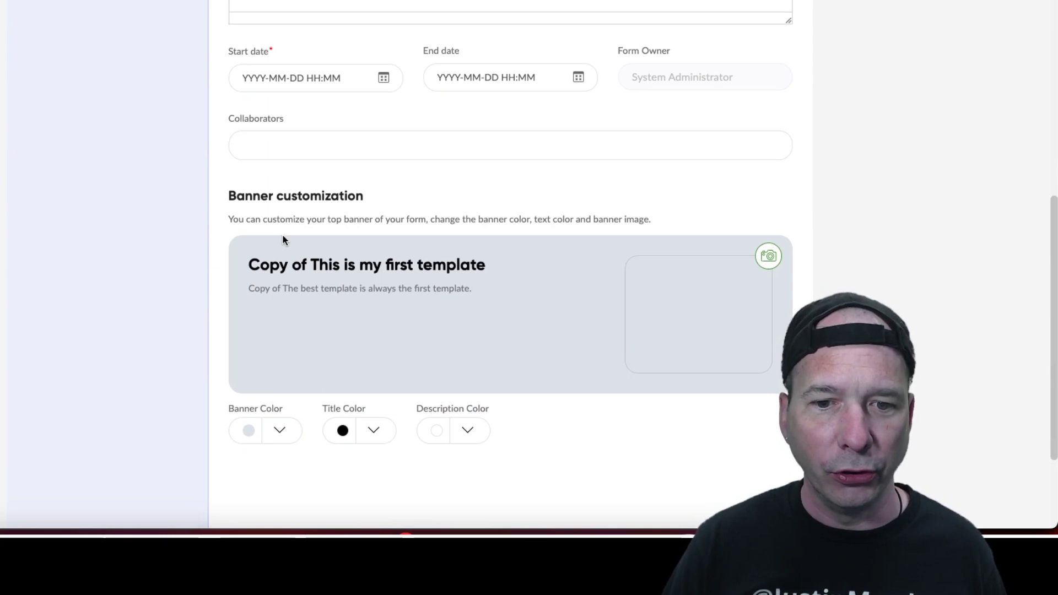
pyautogui.scroll(-2, 283, 248)
pyautogui.scroll(10, 220, 209)
pyautogui.click(90, 202)
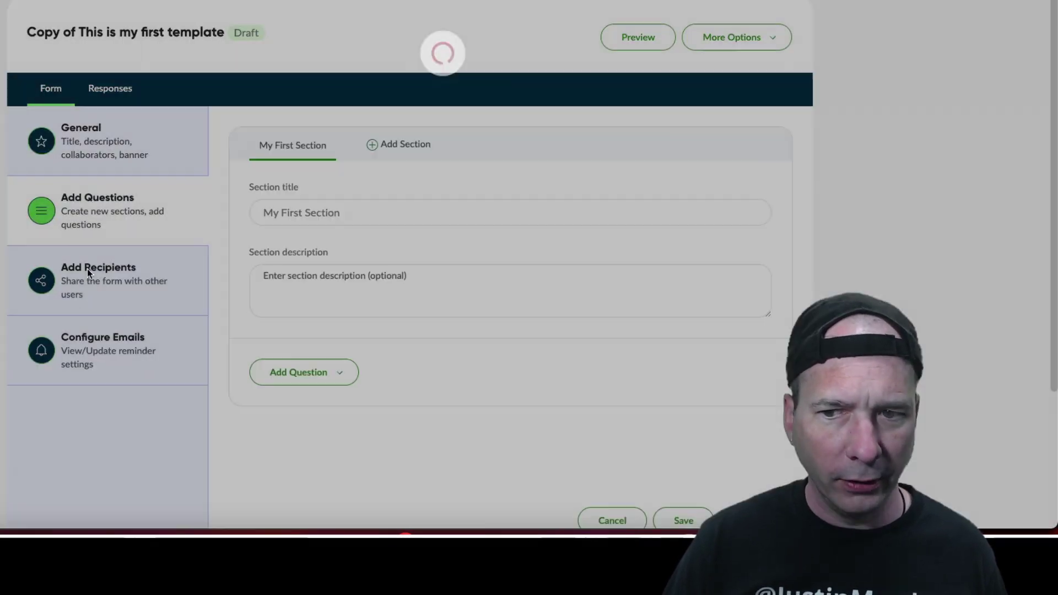
pyautogui.click(87, 269)
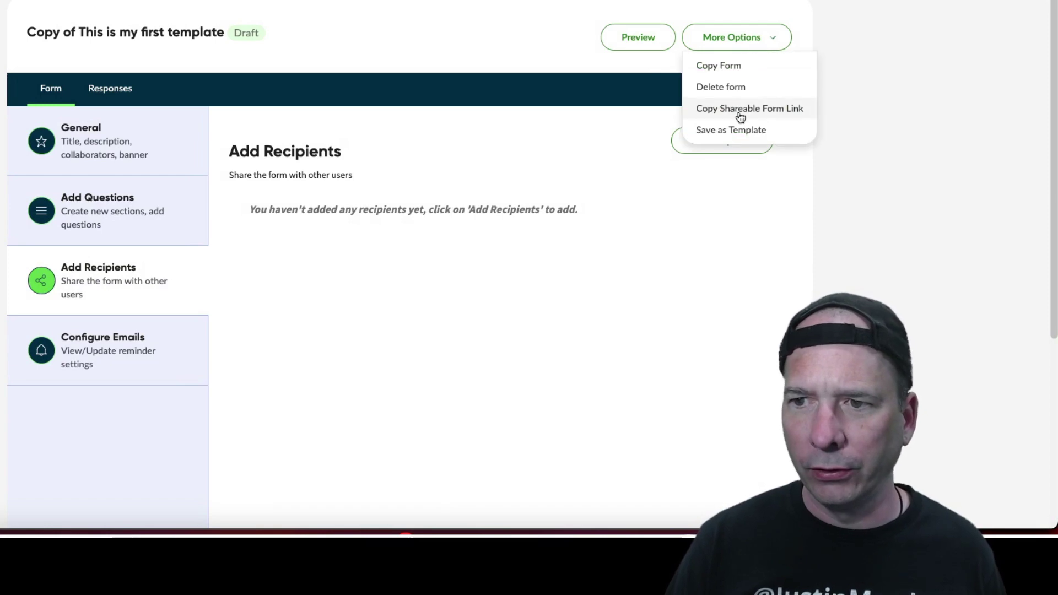
pyautogui.click(142, 349)
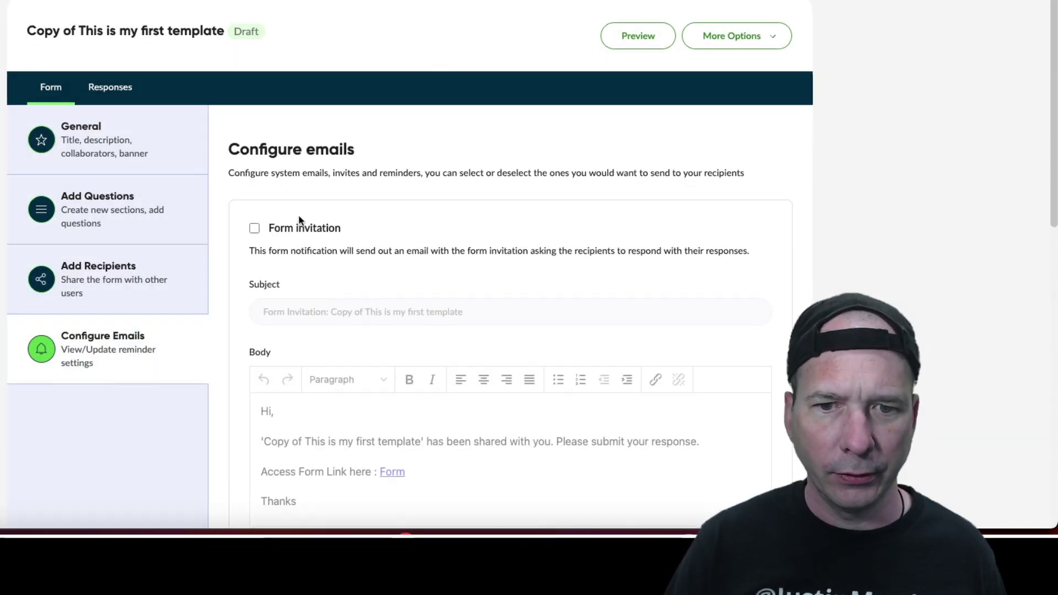
pyautogui.scroll(-6, 298, 219)
pyautogui.scroll(6, 188, 211)
pyautogui.click(116, 240)
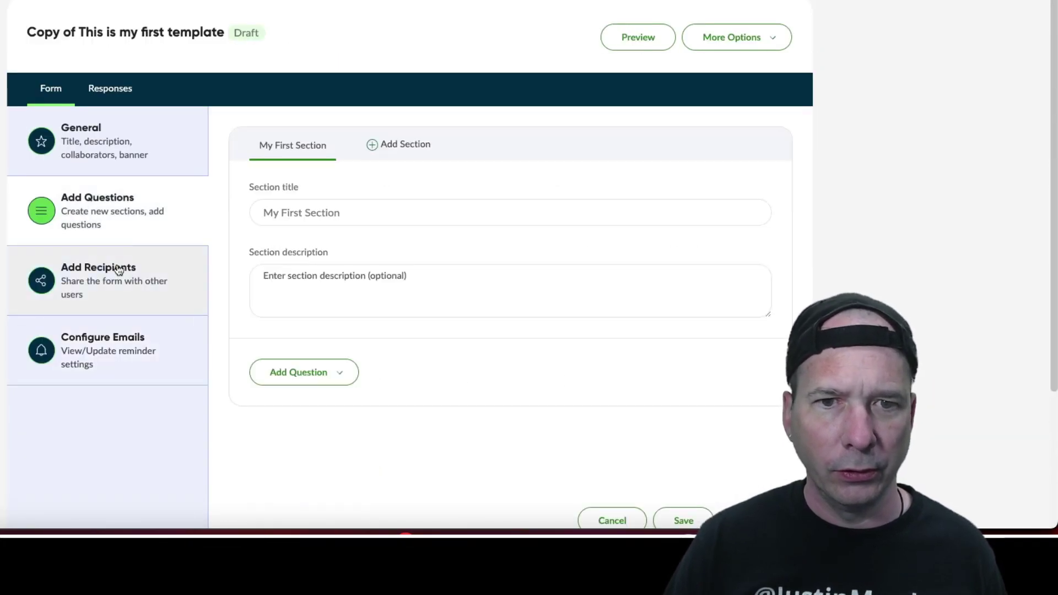
pyautogui.click(116, 266)
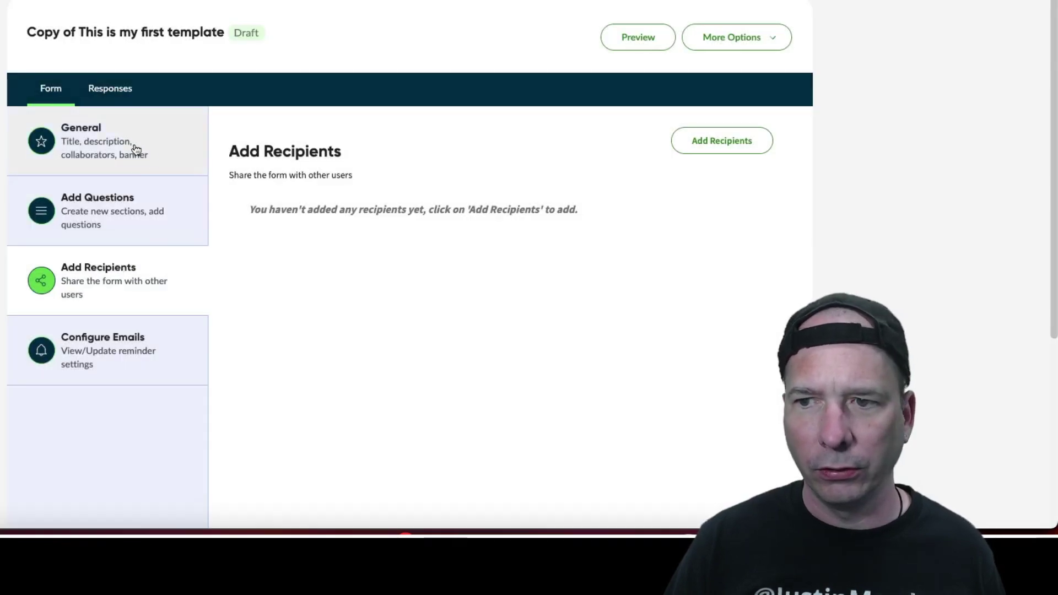
# Examine the draft form's recipient options for specific users, groups and everyone, including the shareable link, without adding any recipients
pyautogui.click(709, 142)
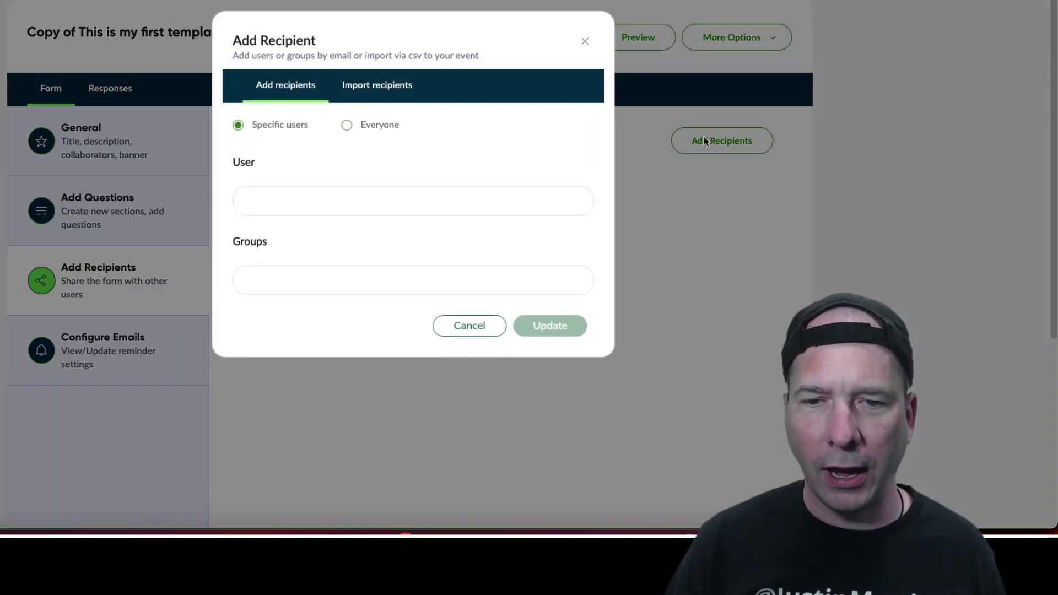
pyautogui.click(456, 325)
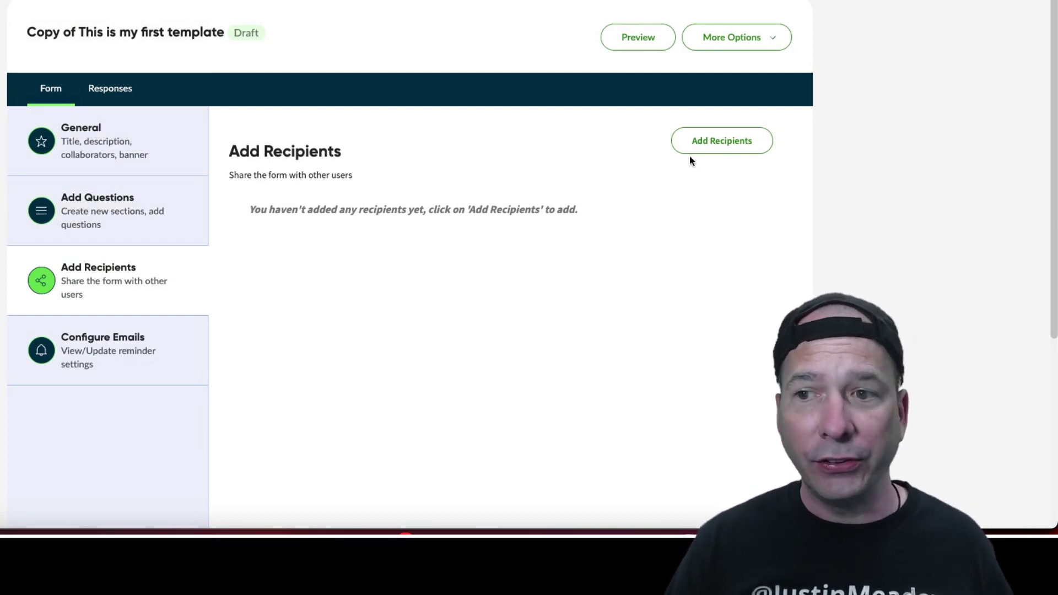
pyautogui.click(711, 144)
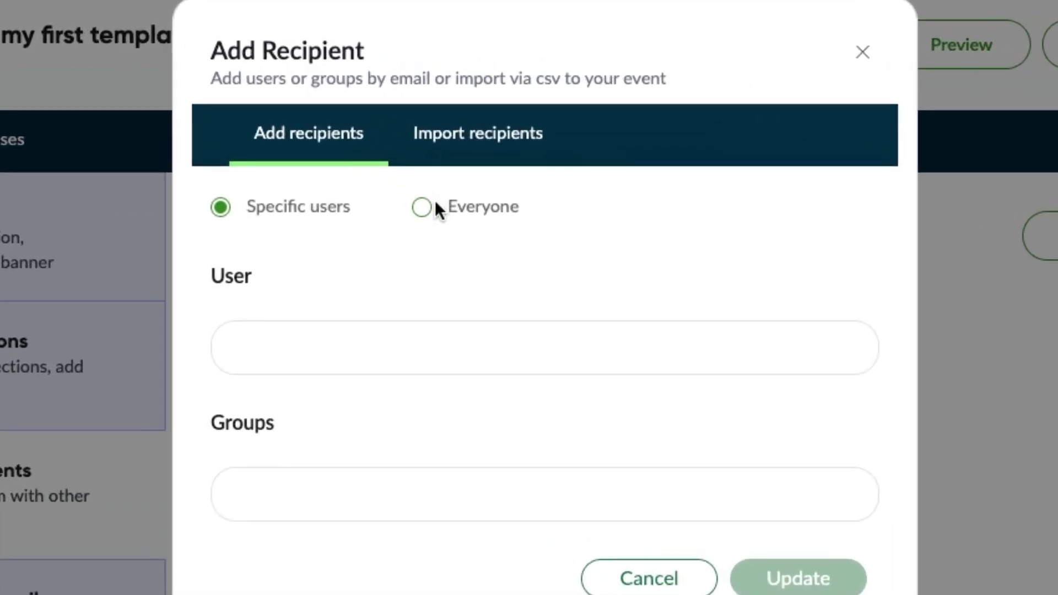
pyautogui.click(424, 207)
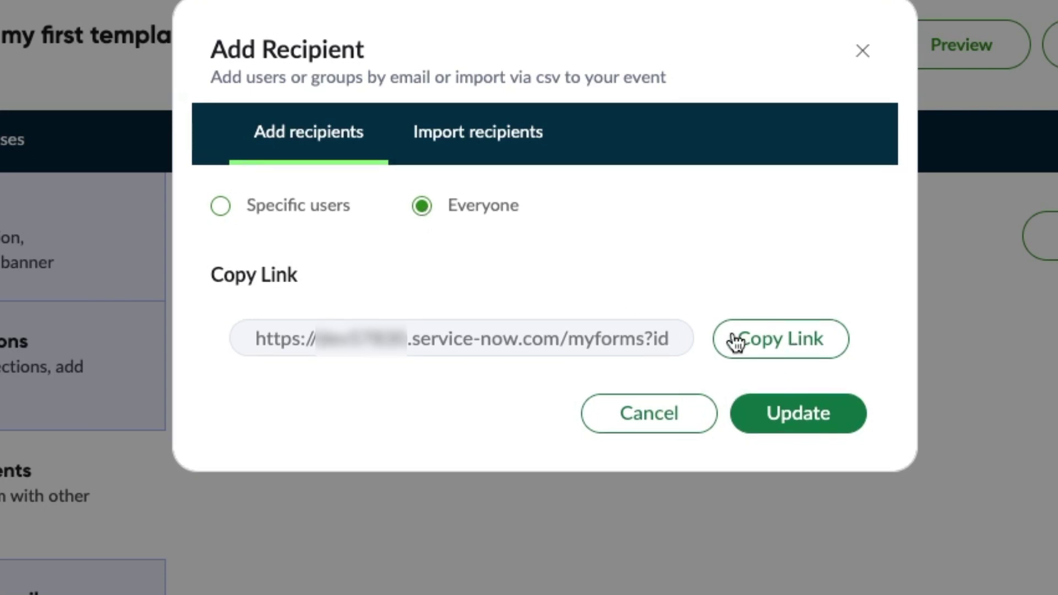
pyautogui.click(261, 203)
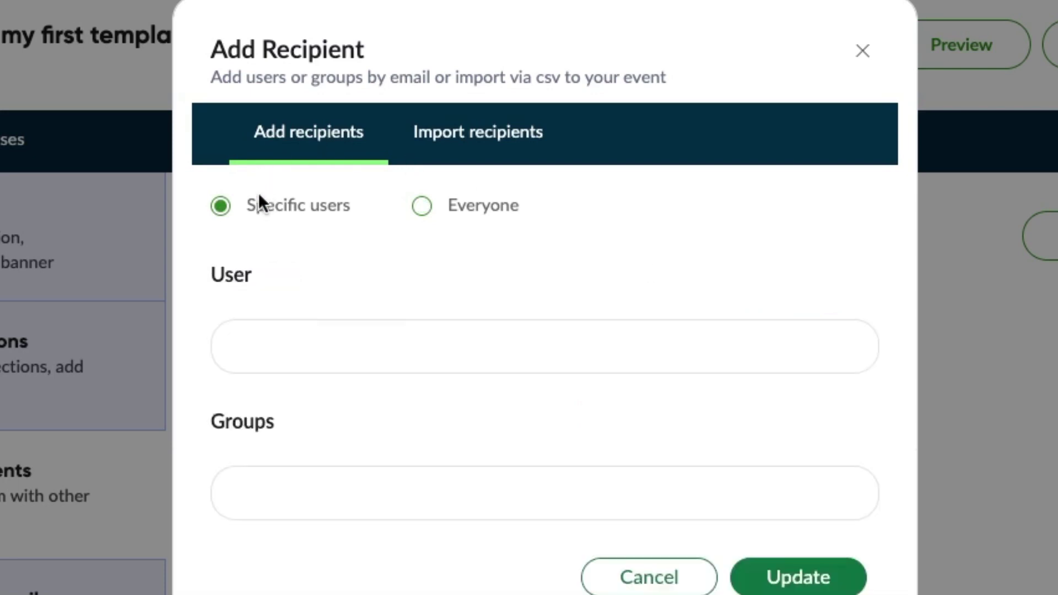
pyautogui.click(362, 345)
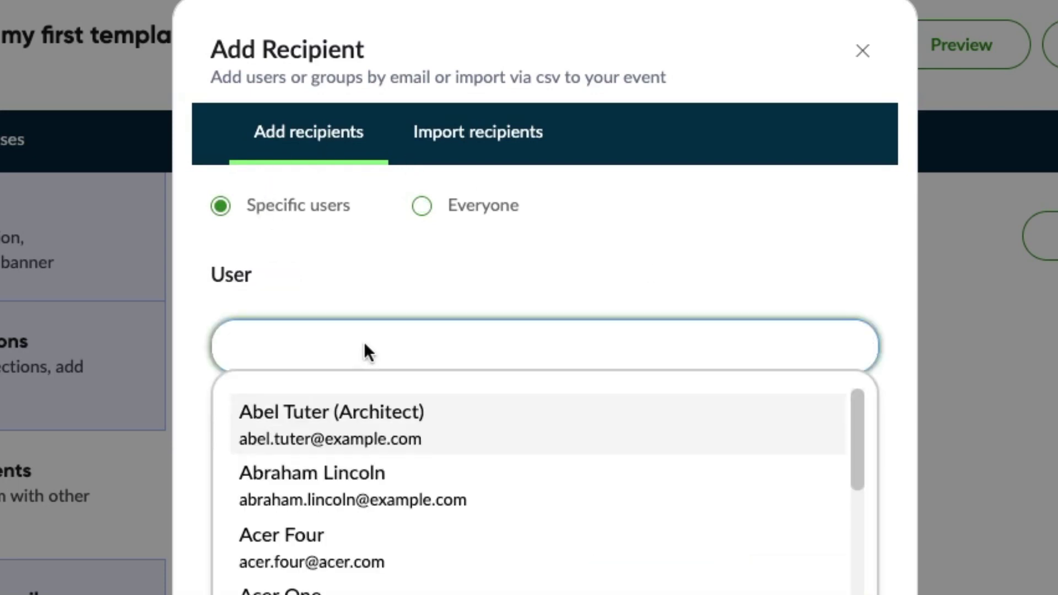
pyautogui.click(366, 493)
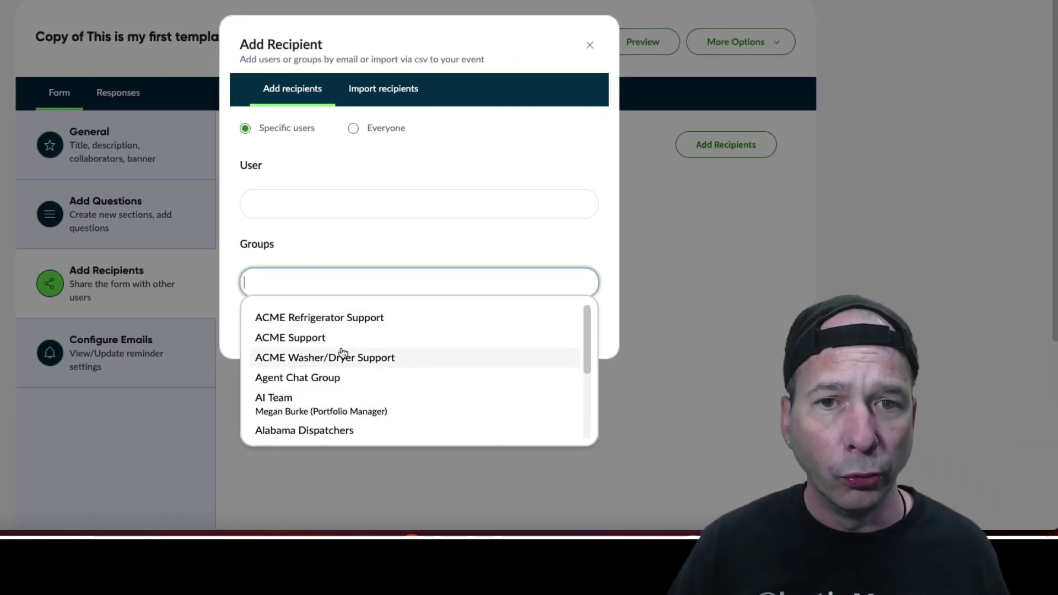
pyautogui.click(312, 244)
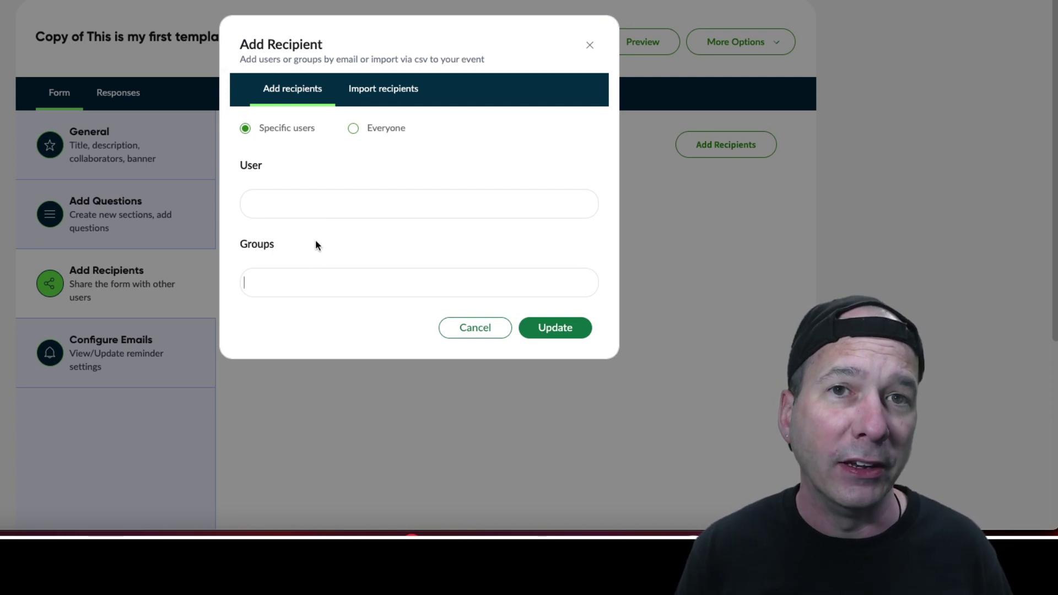
pyautogui.click(477, 328)
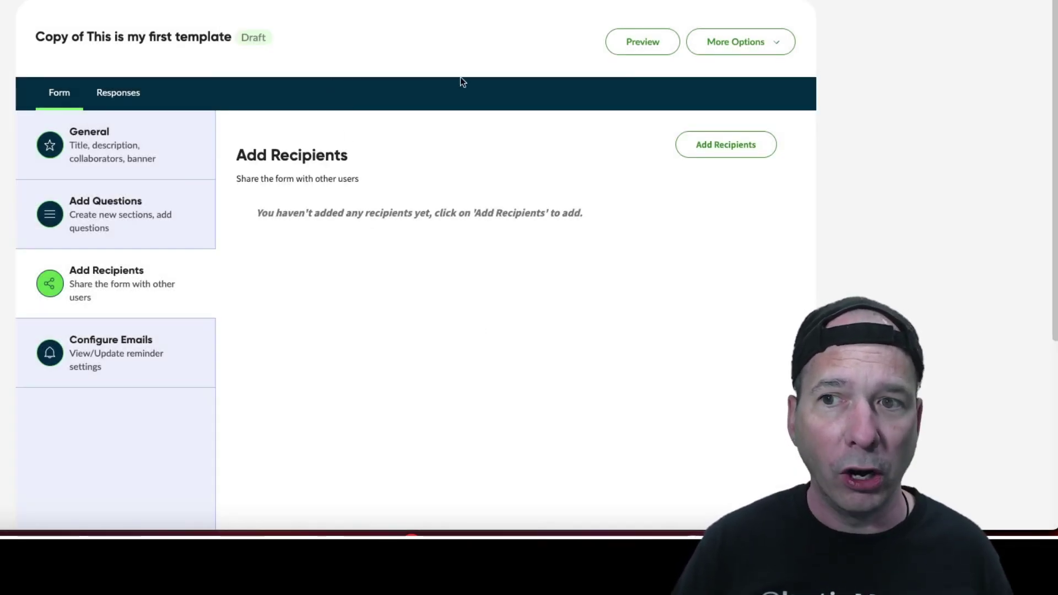
# Compare the Everyone and Specific users recipient options once more and leave the draft's recipients unset
pyautogui.click(734, 144)
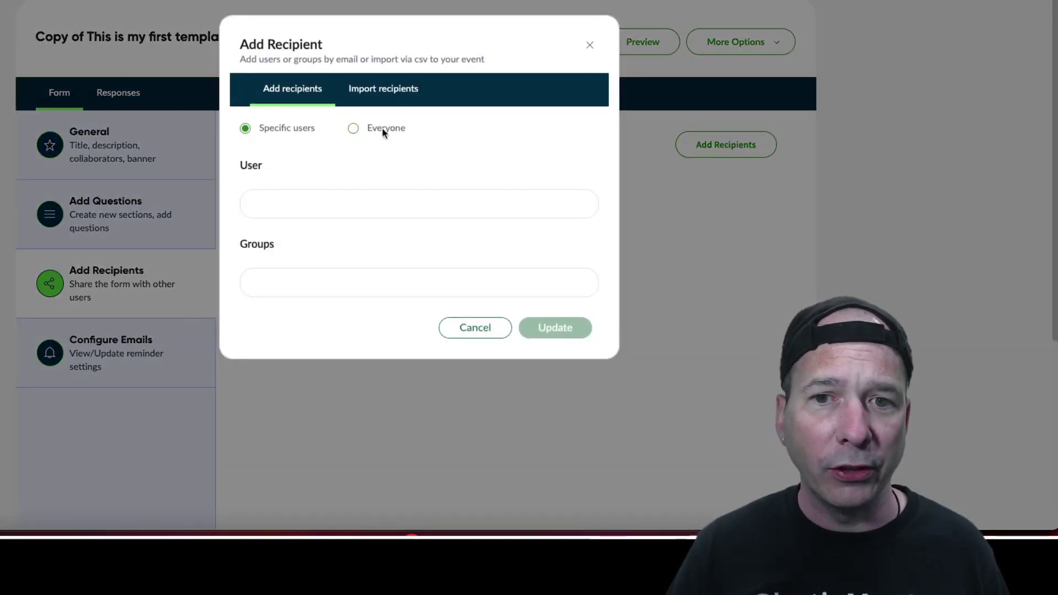
pyautogui.click(354, 129)
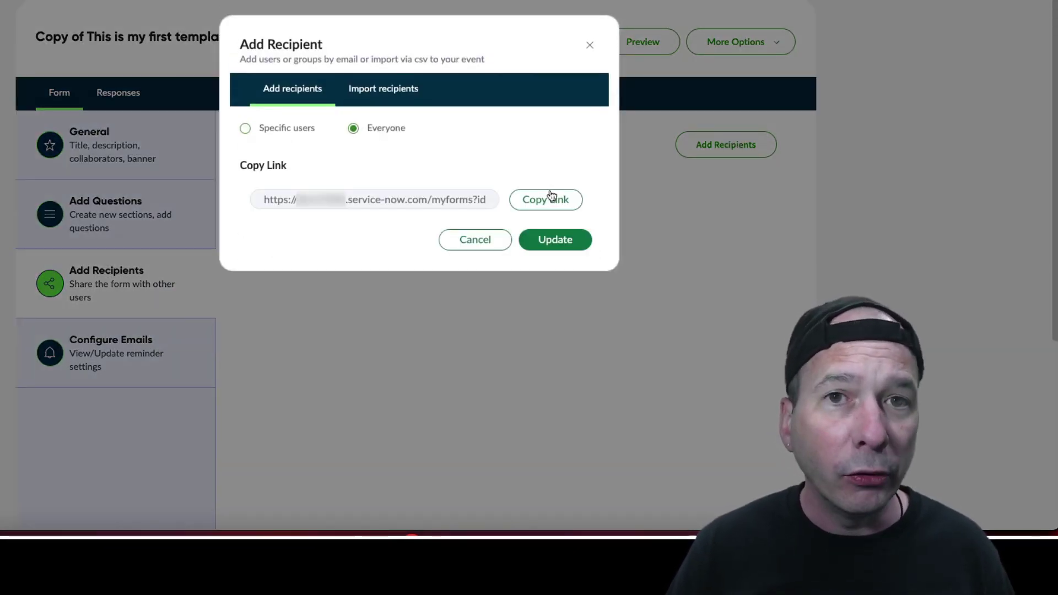
pyautogui.click(276, 129)
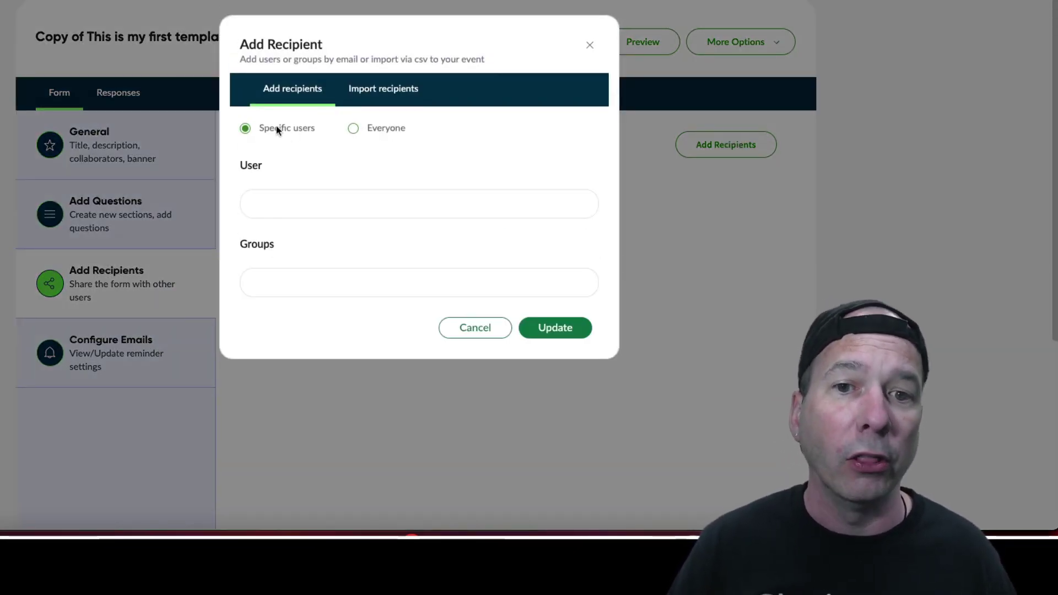
pyautogui.click(499, 336)
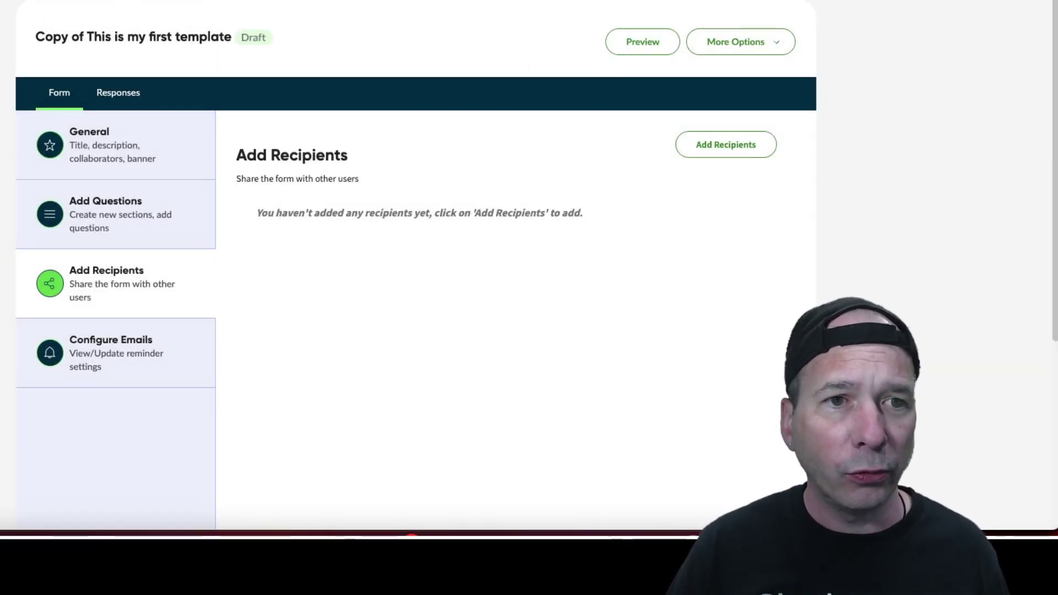
# Return to the MyForms dashboard and open the published form Demo for The YouTube from the owned forms
pyautogui.click(61, 1)
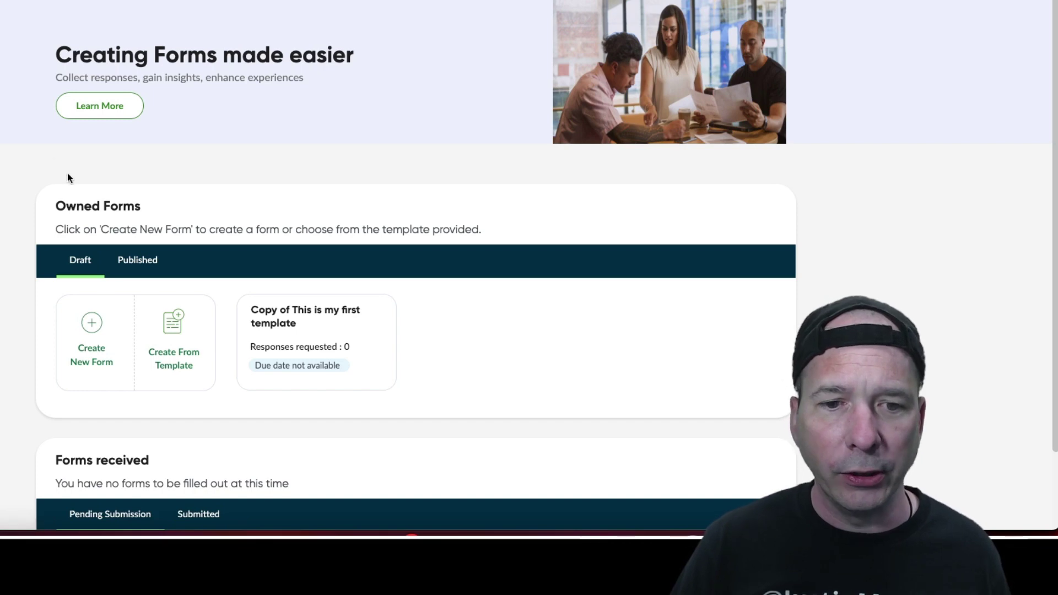
pyautogui.scroll(-2, 67, 172)
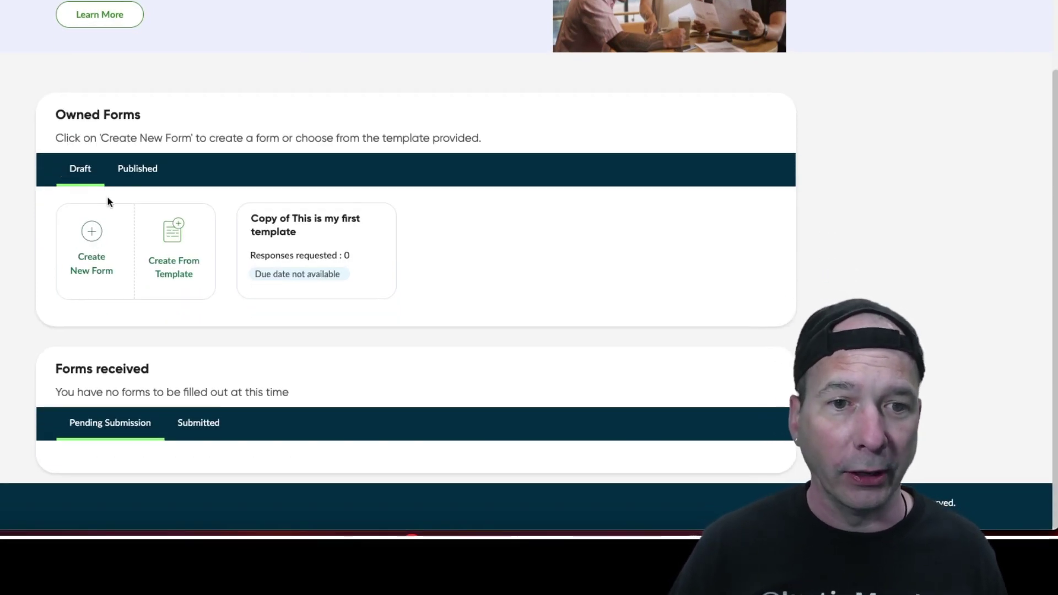
pyautogui.click(151, 175)
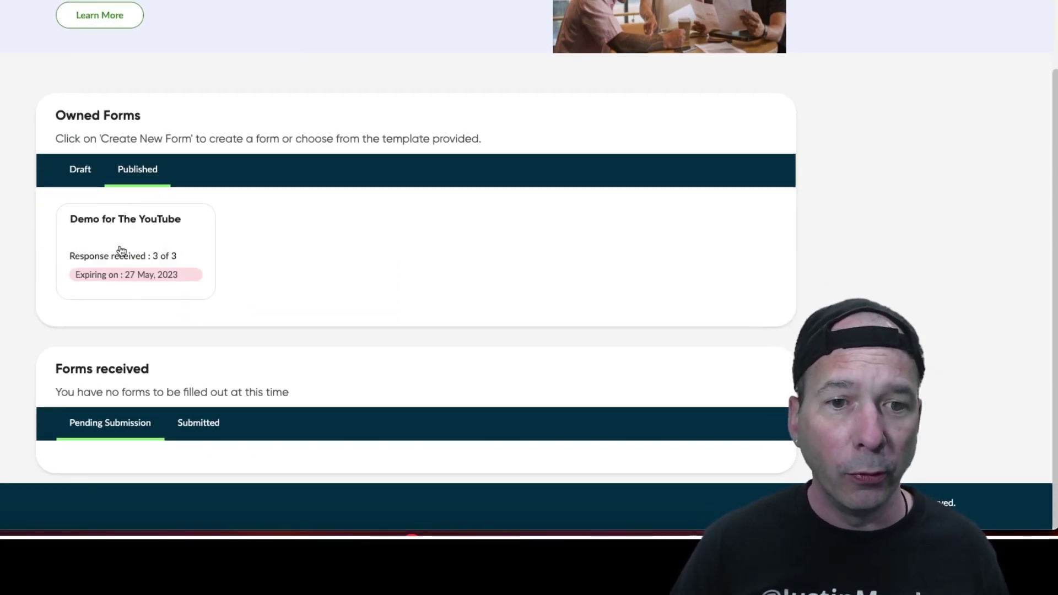
pyautogui.click(161, 259)
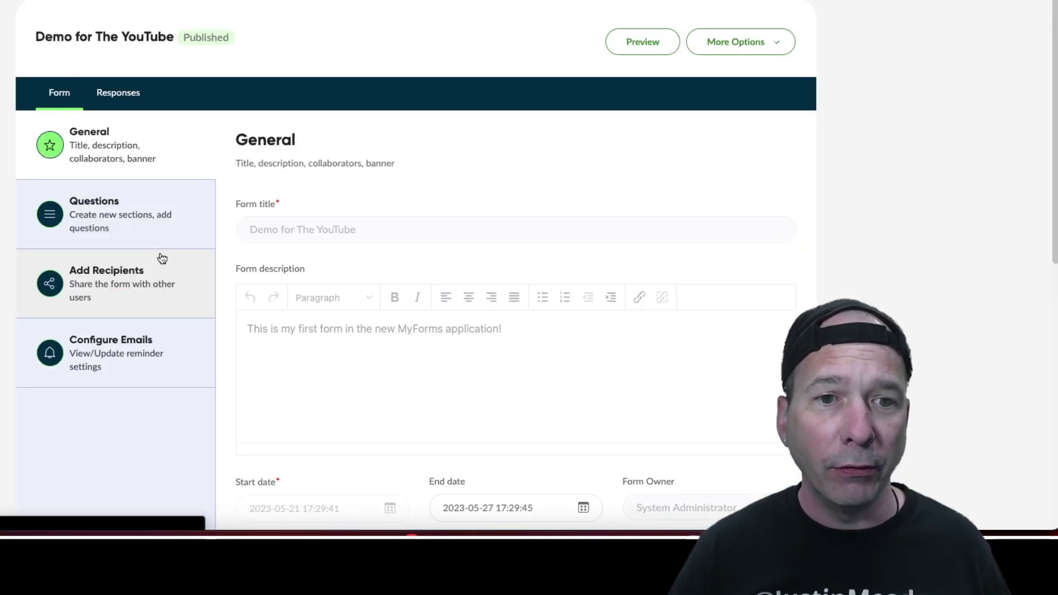
# Review the published form's recipients and their submission status
pyautogui.click(132, 277)
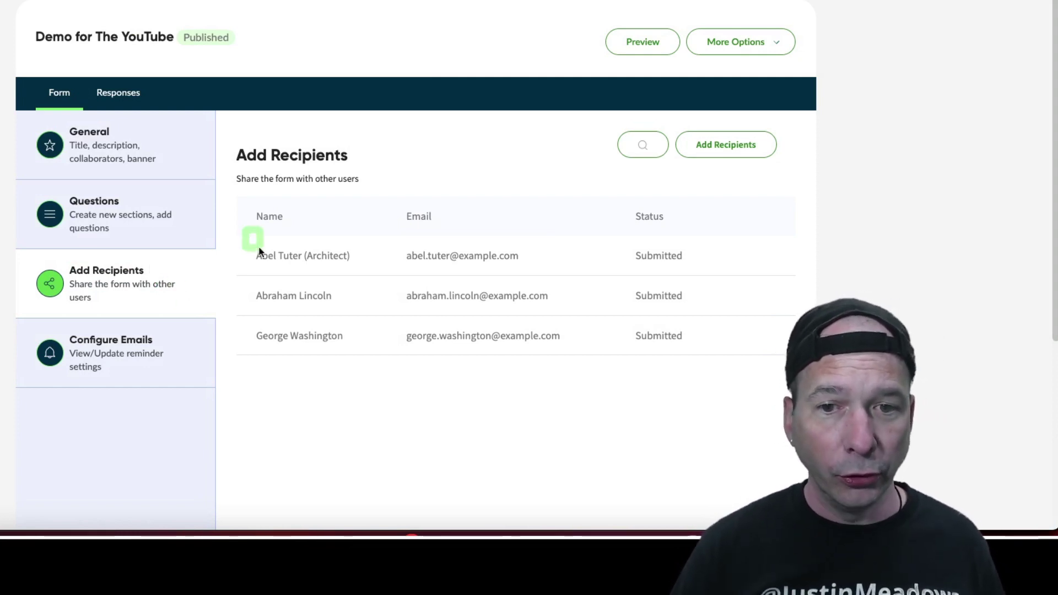
pyautogui.moveTo(244, 229)
pyautogui.mouseDown()
pyautogui.moveTo(496, 347)
pyautogui.moveTo(712, 357)
pyautogui.mouseUp()
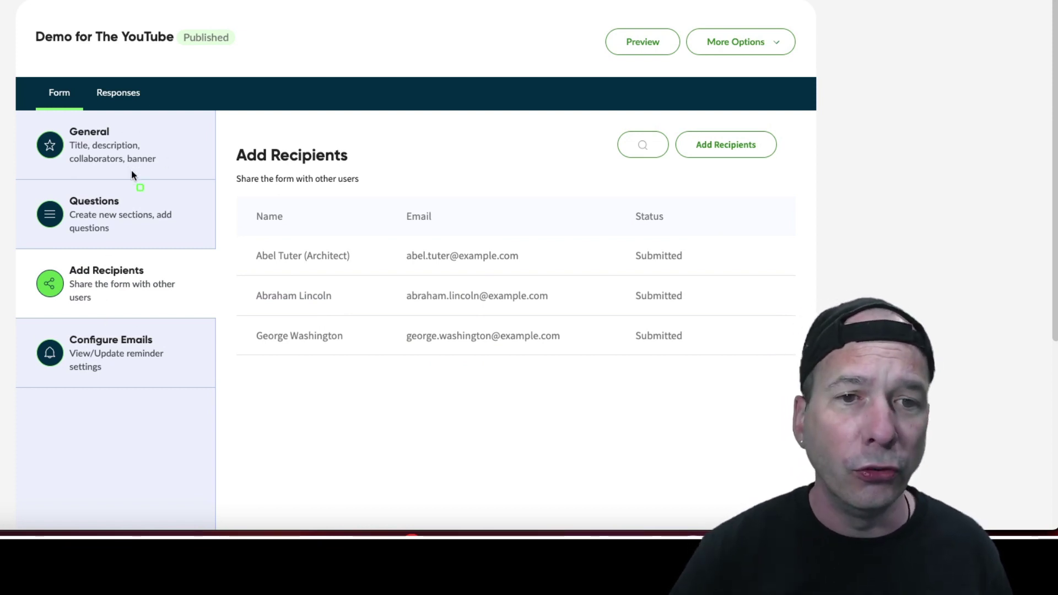
pyautogui.moveTo(15, 67)
pyautogui.mouseDown()
pyautogui.moveTo(115, 108)
pyautogui.moveTo(207, 121)
pyautogui.moveTo(193, 120)
pyautogui.mouseUp()
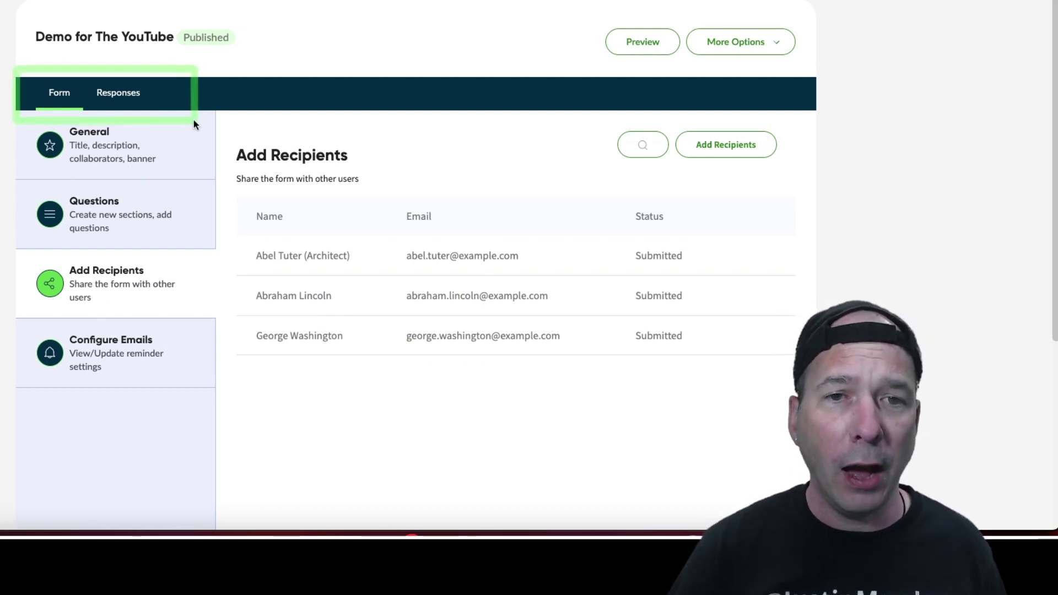
# Review the published form's responses to the department and desired age questions in My First Section
pyautogui.click(111, 97)
pyautogui.scroll(-3, 111, 96)
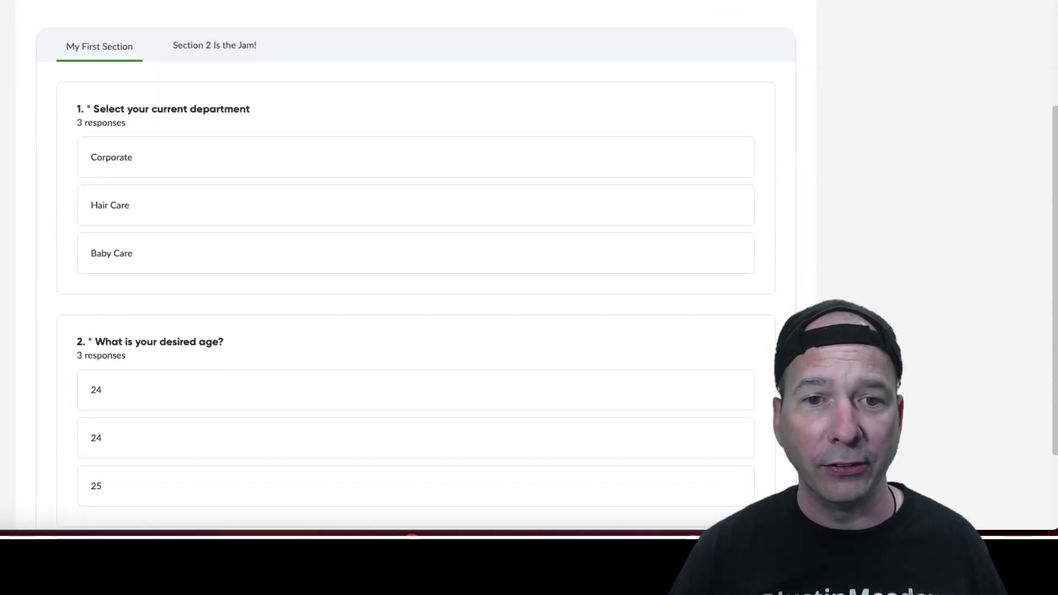
pyautogui.scroll(-2, 50, 166)
pyautogui.scroll(2, 49, 163)
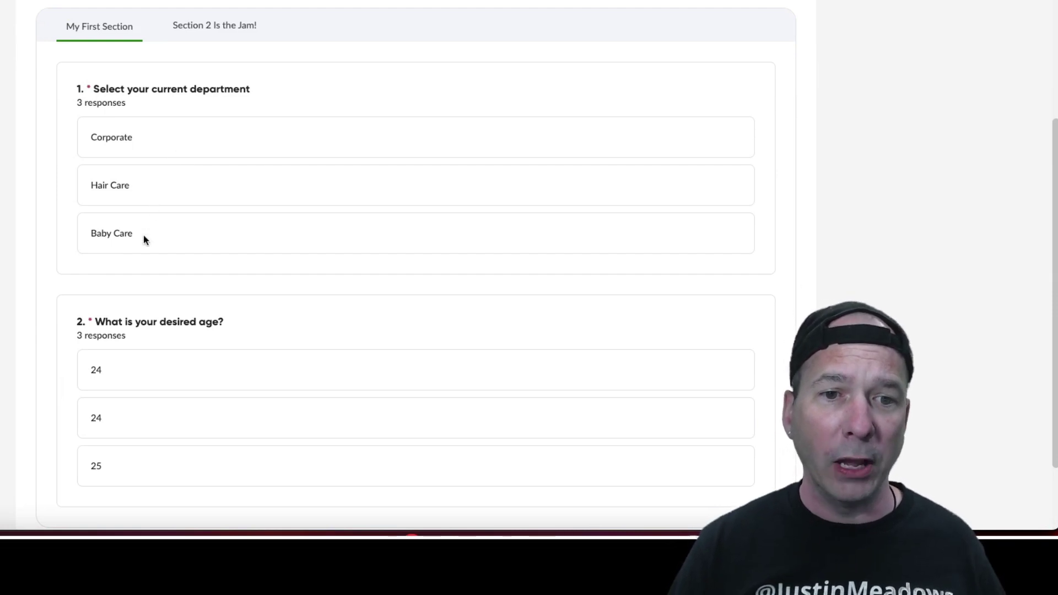
pyautogui.scroll(-1, 132, 277)
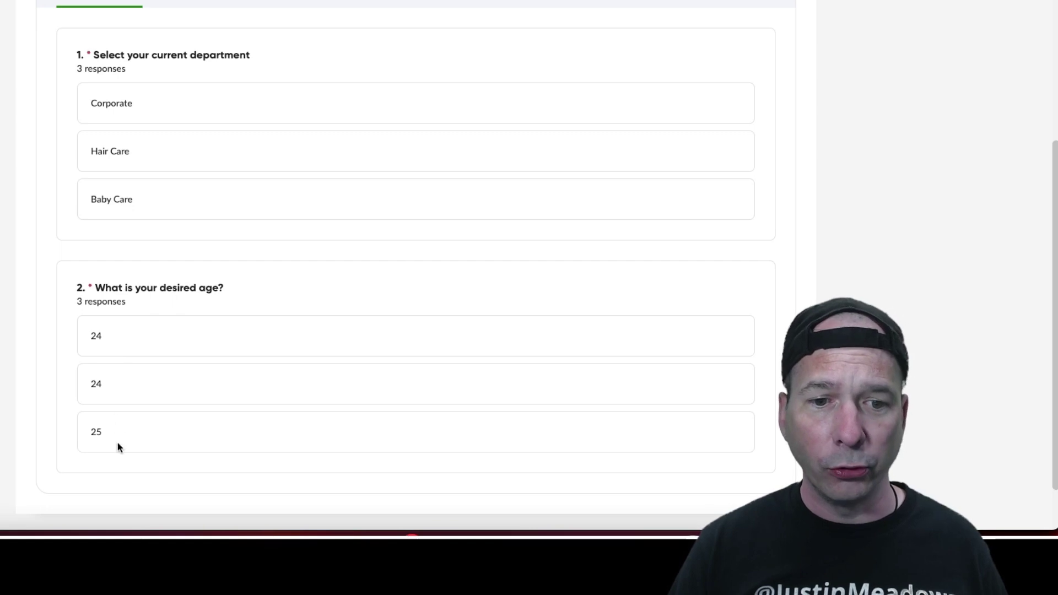
pyautogui.scroll(4, 131, 405)
# Show the Section 2 Is the Jam! responses and switch the rating chart through Donut, Semi donut and Bar to Horizontal bar
pyautogui.click(219, 220)
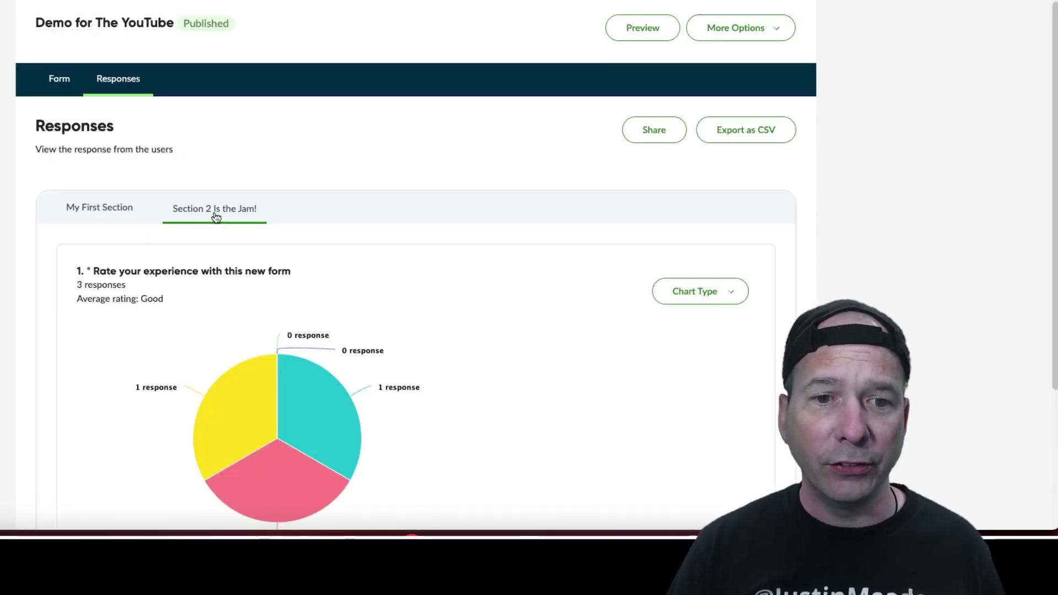
pyautogui.scroll(-3, 216, 218)
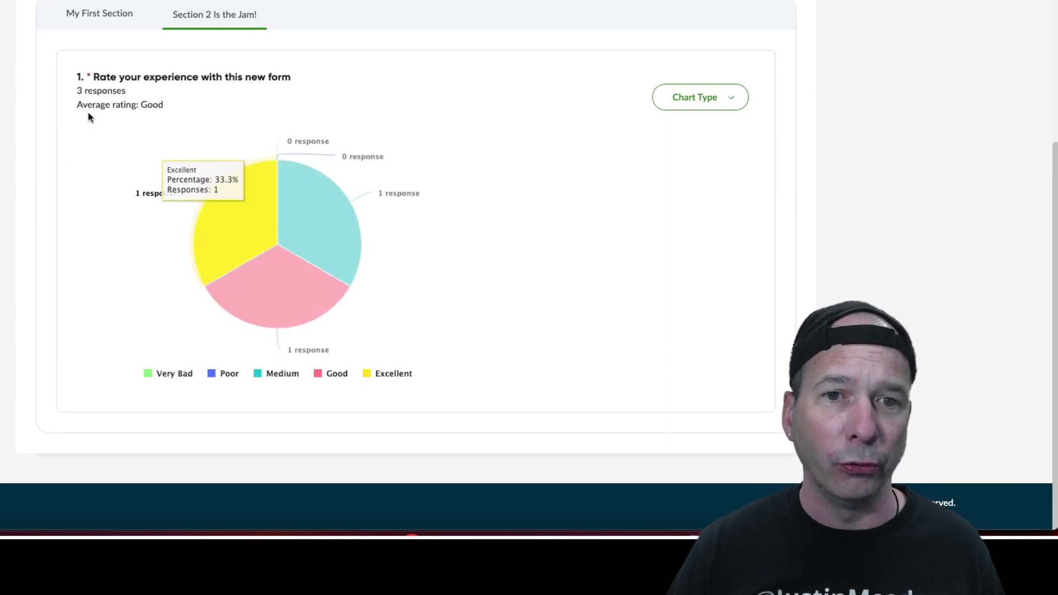
pyautogui.click(712, 96)
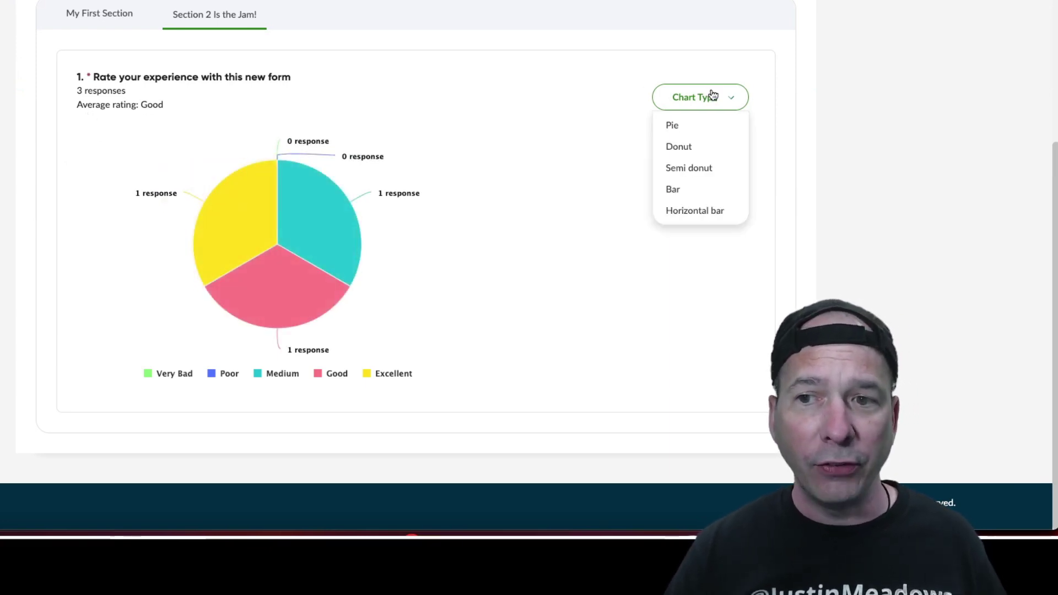
pyautogui.click(694, 146)
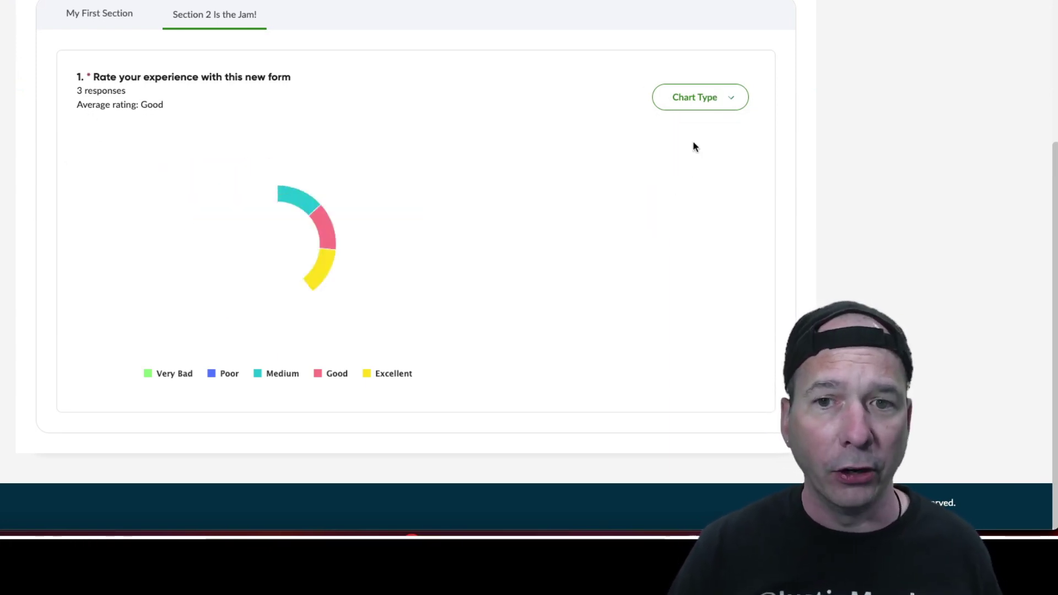
pyautogui.click(711, 97)
pyautogui.click(695, 164)
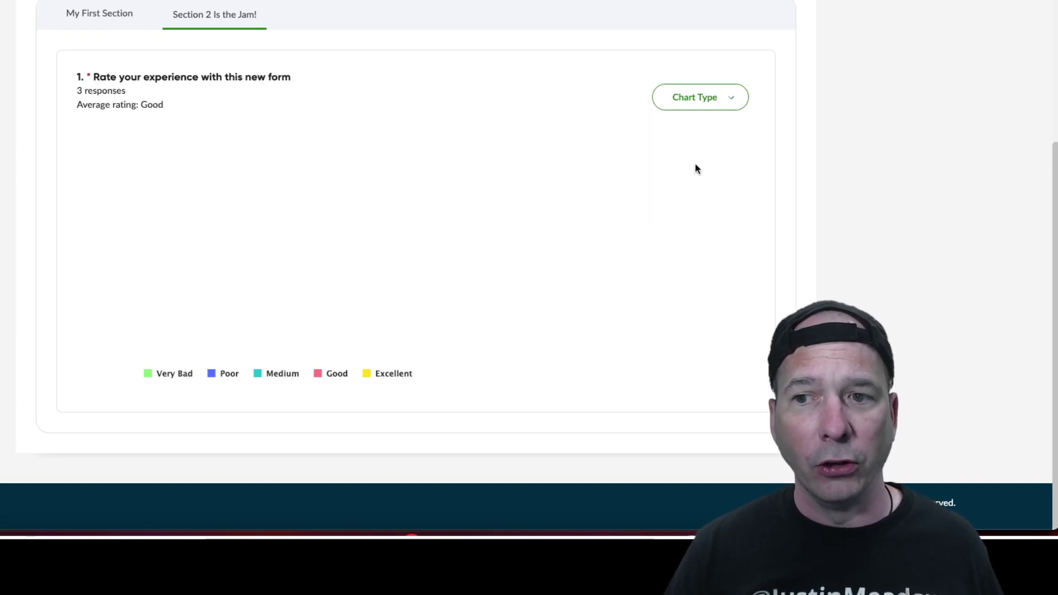
pyautogui.click(692, 97)
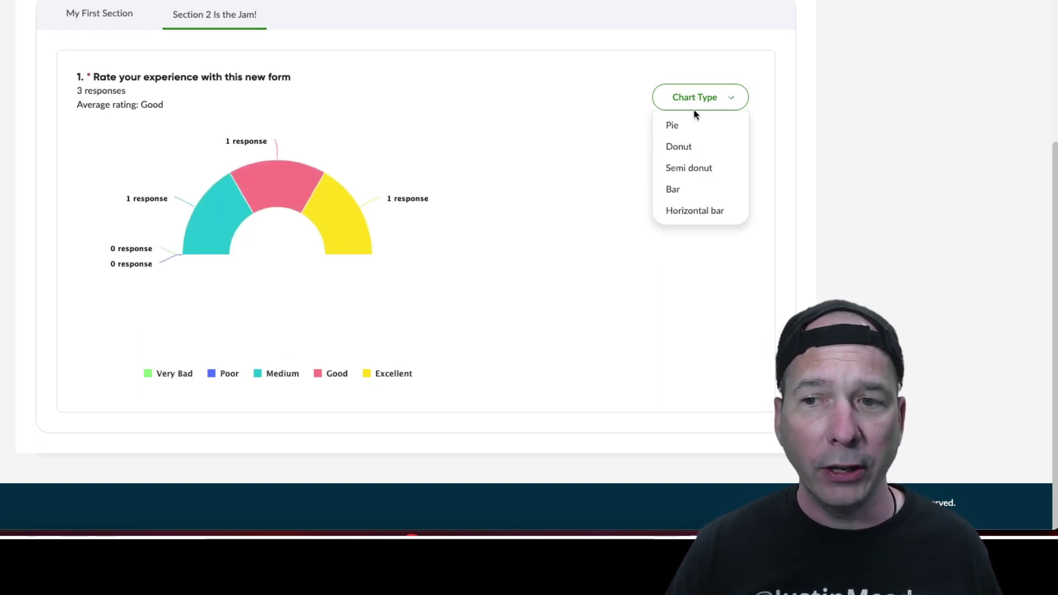
pyautogui.click(696, 191)
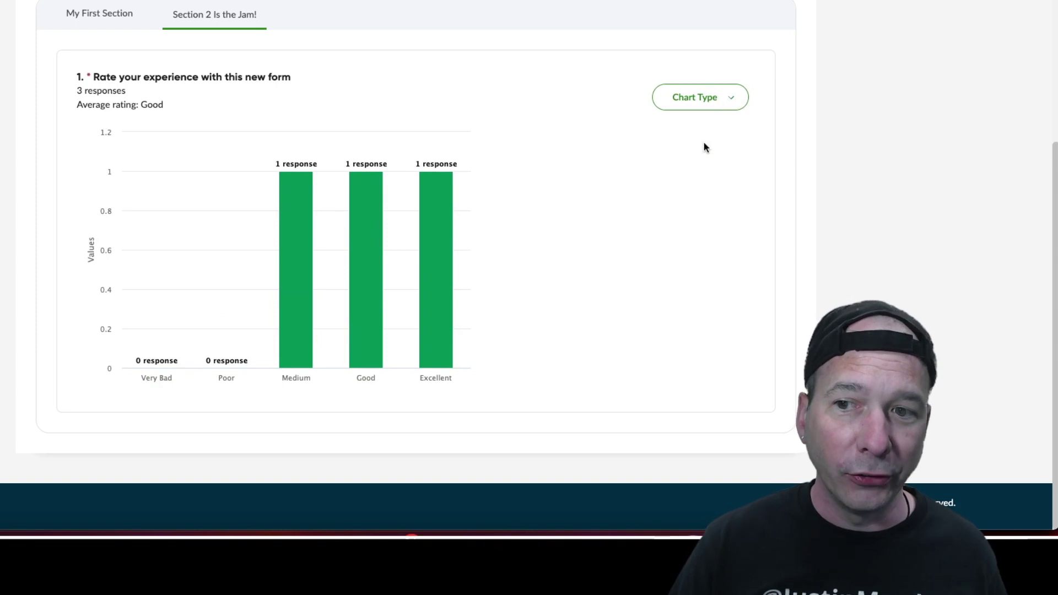
pyautogui.click(733, 98)
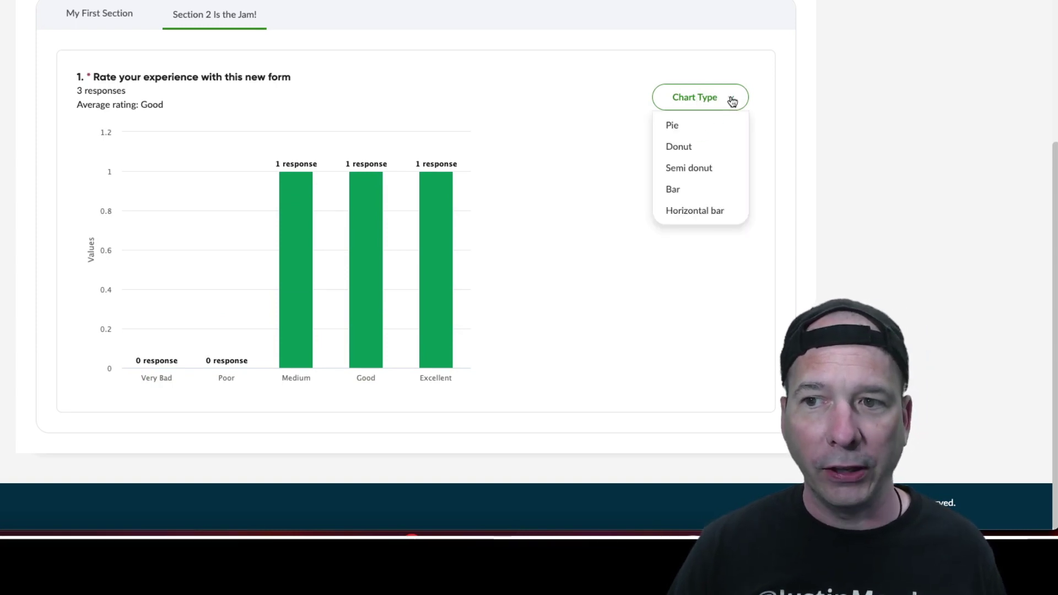
pyautogui.click(705, 209)
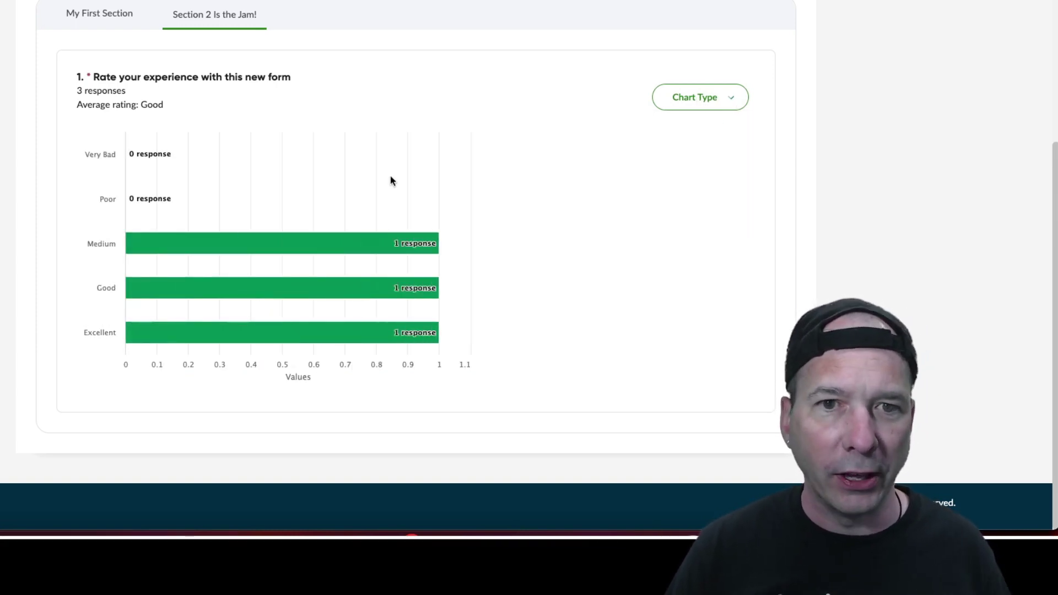
# Export the form's responses as CSV and auto-fit columns A through E of myforms_export_result in Excel
pyautogui.scroll(4, 425, 287)
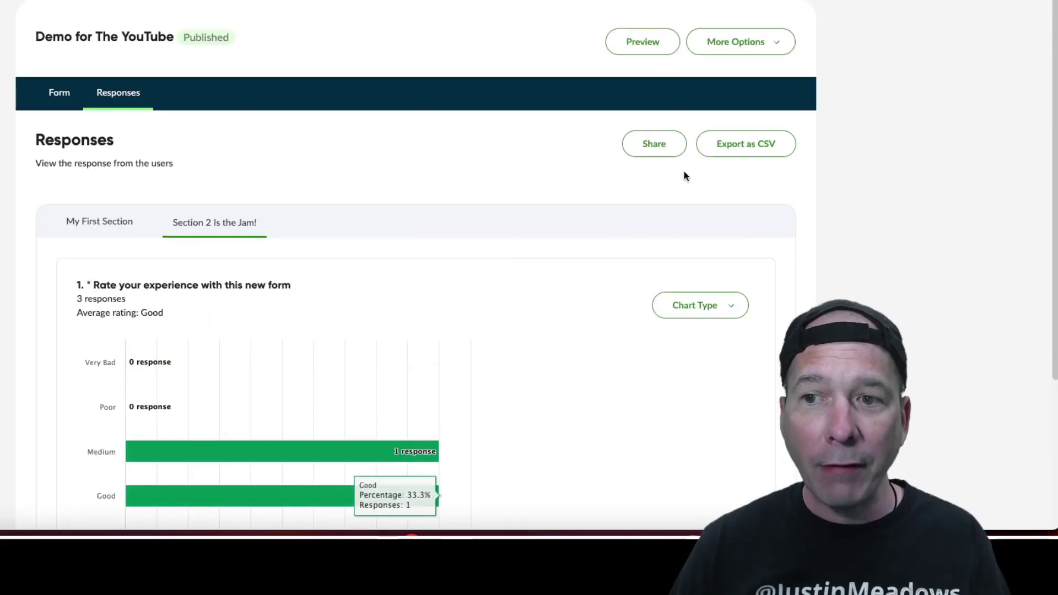
pyautogui.click(755, 152)
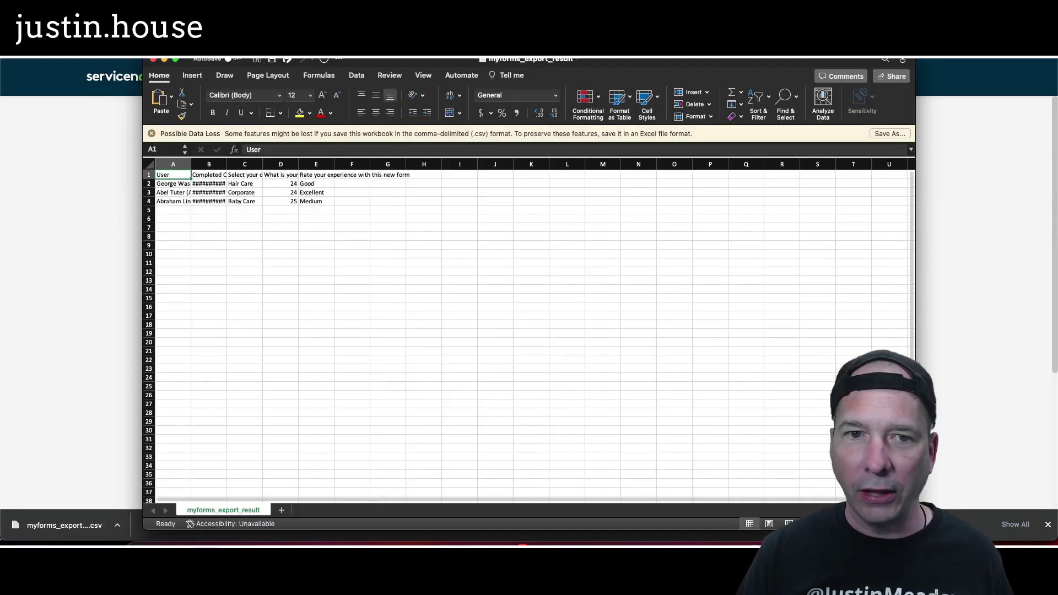
pyautogui.moveTo(638, 62); pyautogui.dragTo(534, 60)
pyautogui.moveTo(71, 162); pyautogui.dragTo(223, 162)
pyautogui.doubleClick(230, 162)
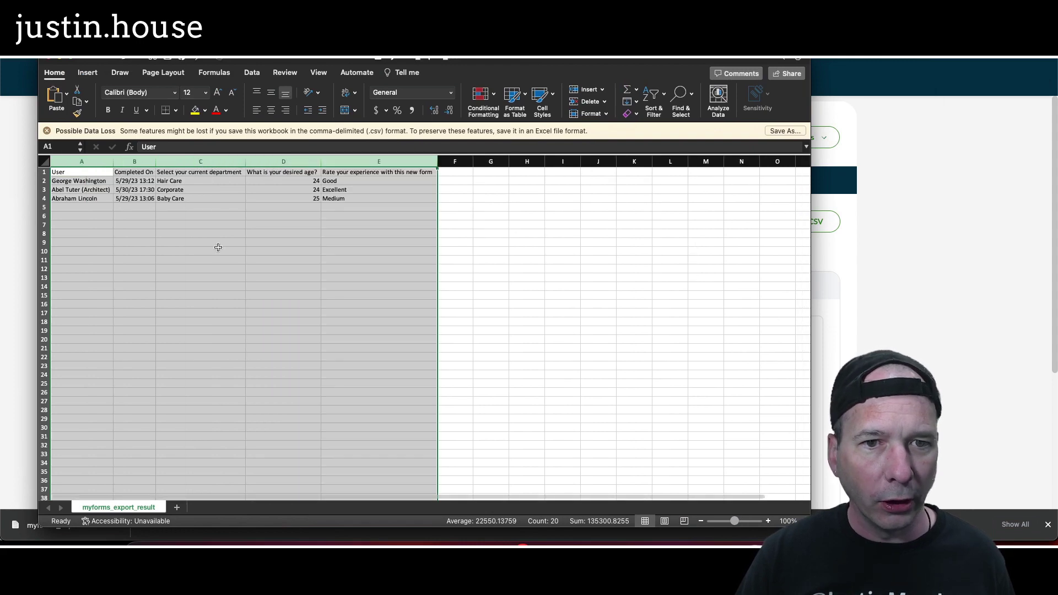
# Review the exported completion dates, departments, desired ages and experience ratings in rows 2 to 4, and return to the MyForms responses in the browser
pyautogui.click(168, 249)
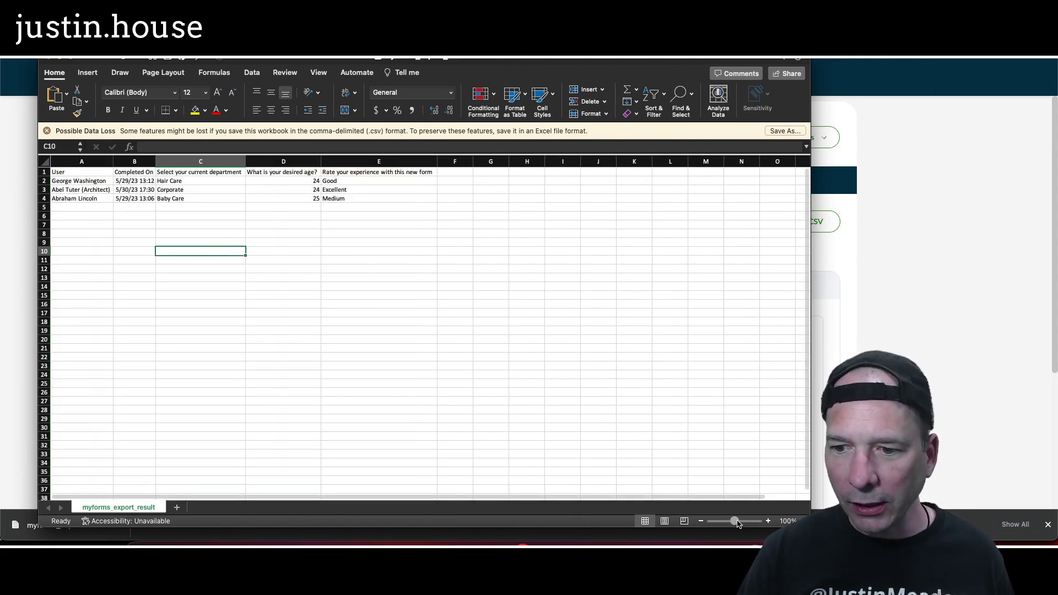
pyautogui.moveTo(735, 521); pyautogui.dragTo(740, 522)
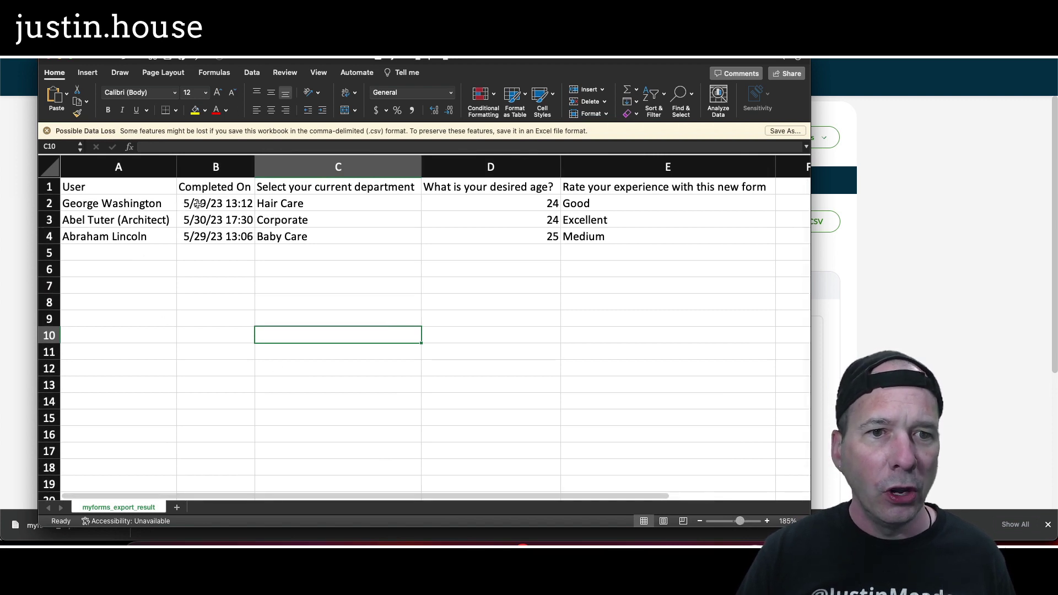
pyautogui.moveTo(198, 204); pyautogui.dragTo(201, 233)
pyautogui.moveTo(313, 203); pyautogui.dragTo(312, 236)
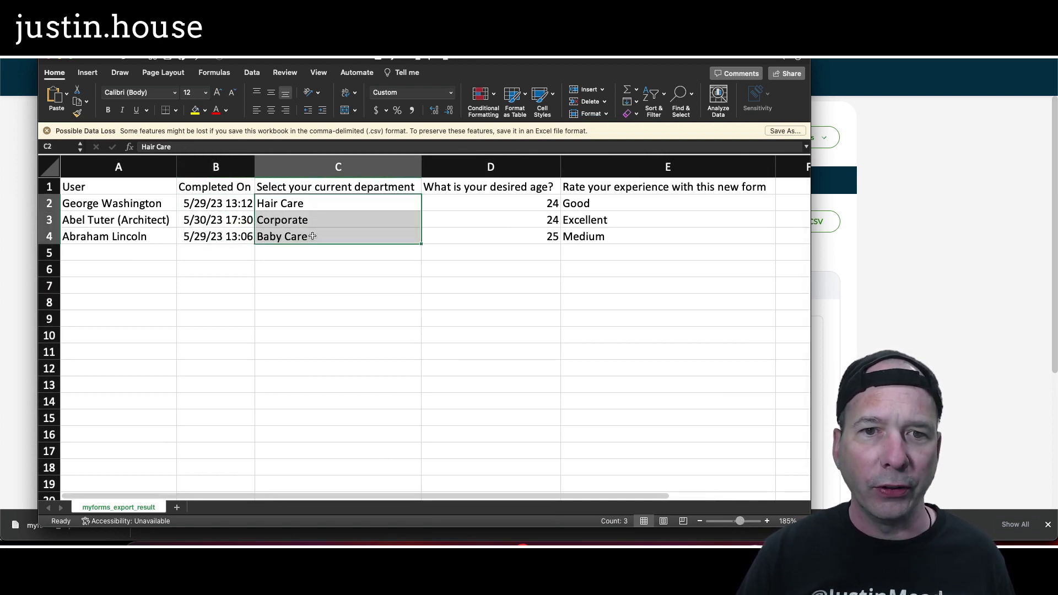
pyautogui.moveTo(517, 200); pyautogui.dragTo(525, 243)
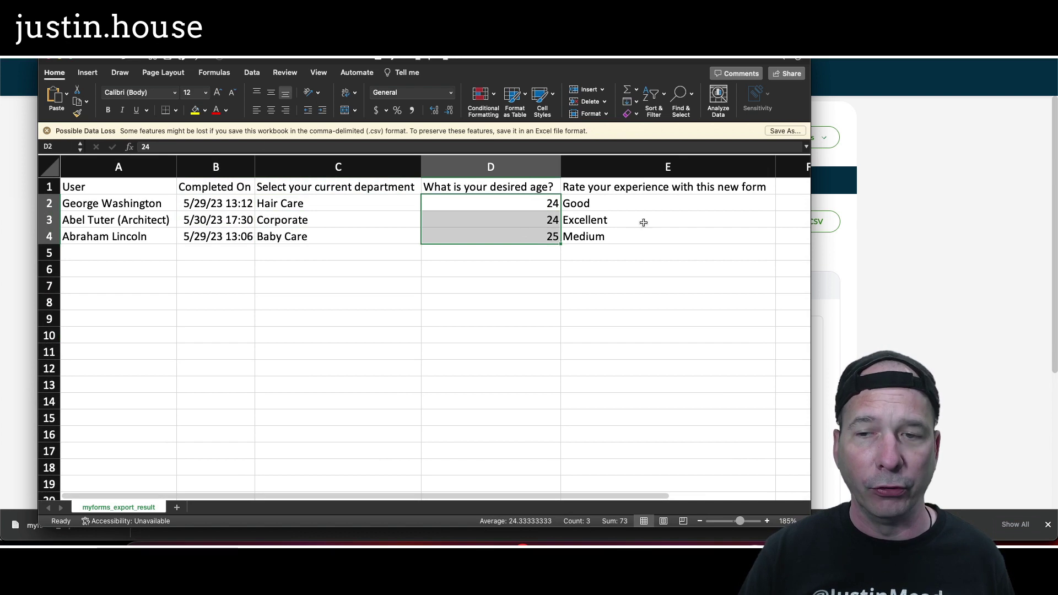
pyautogui.moveTo(657, 201); pyautogui.dragTo(658, 228)
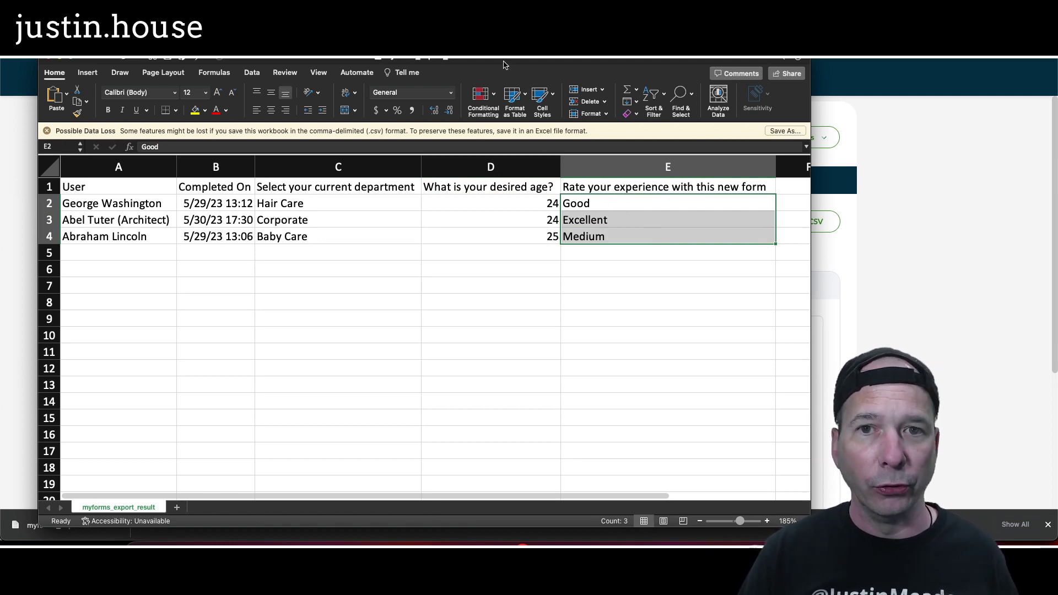
pyautogui.moveTo(506, 61); pyautogui.dragTo(557, 51)
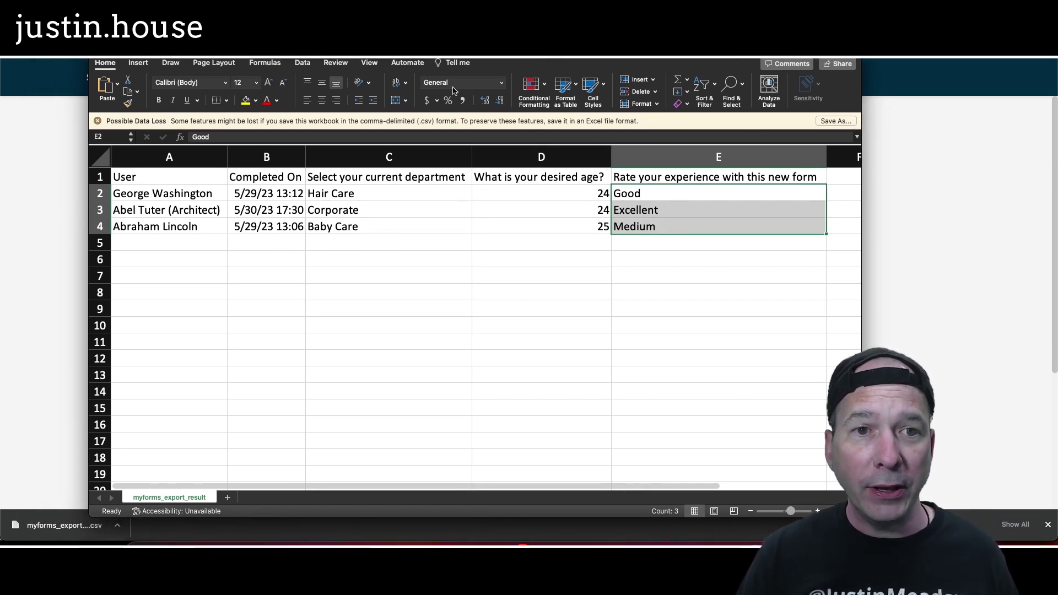
pyautogui.click(59, 282)
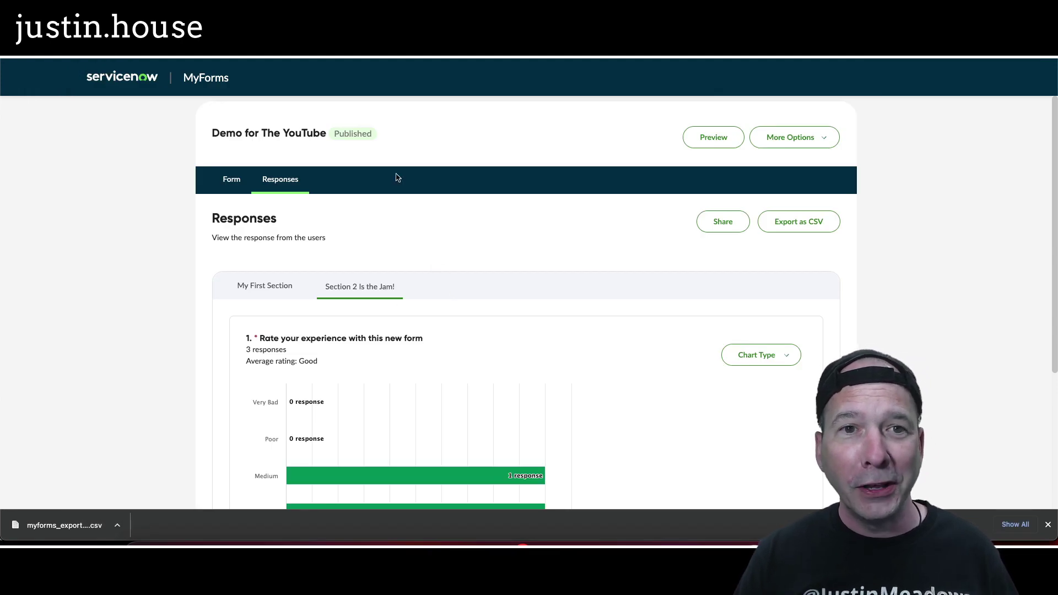